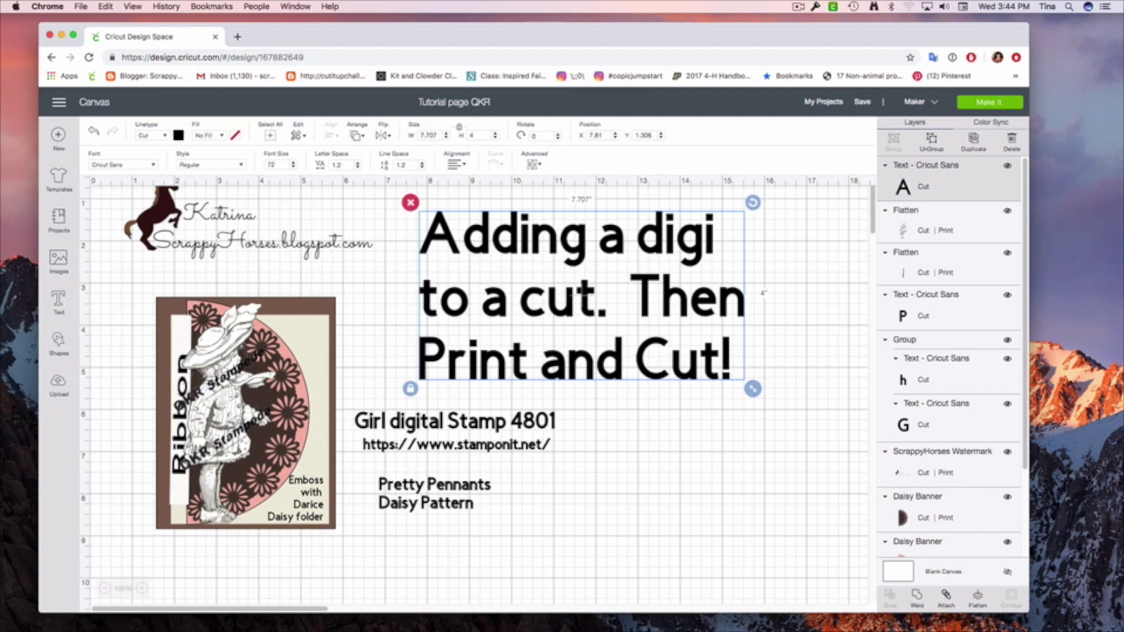
# Move the girl stamp right off the daisy banner and pull the Ribbon strip off the card's left.
pyautogui.click(221, 447)
pyautogui.moveTo(221, 446); pyautogui.dragTo(629, 523)
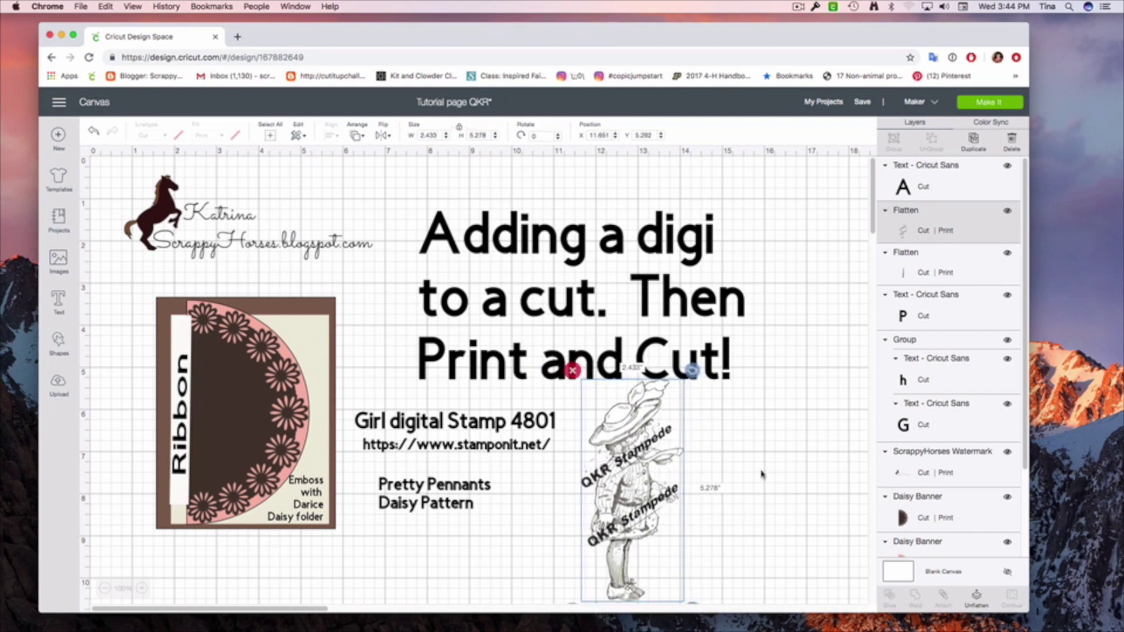
pyautogui.scroll(-3, 761, 474)
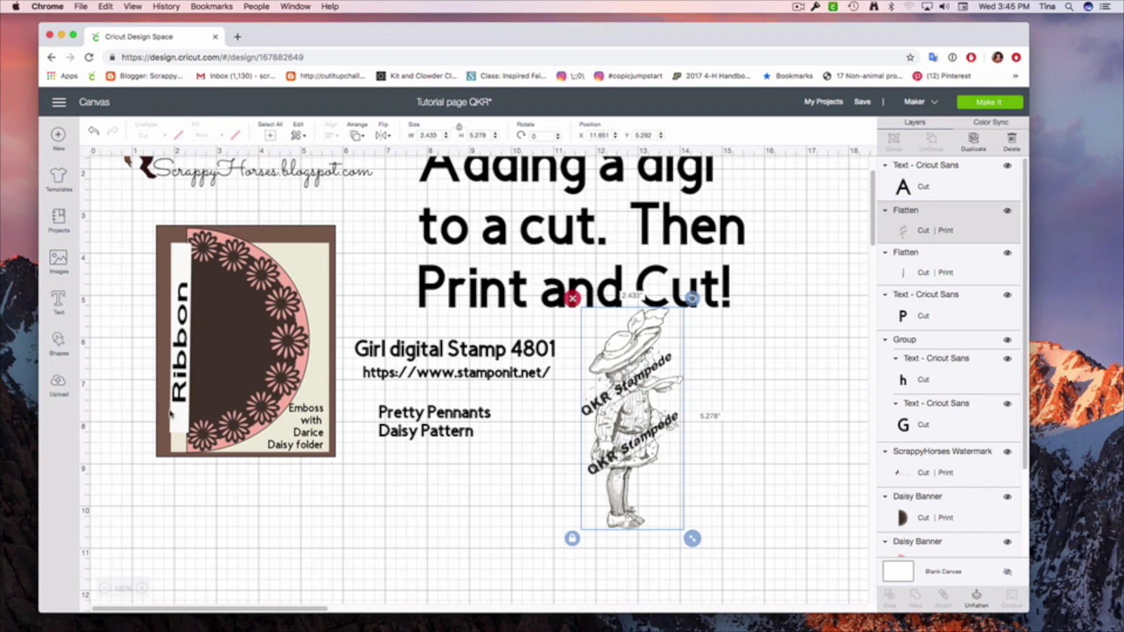
pyautogui.moveTo(180, 412); pyautogui.dragTo(126, 415)
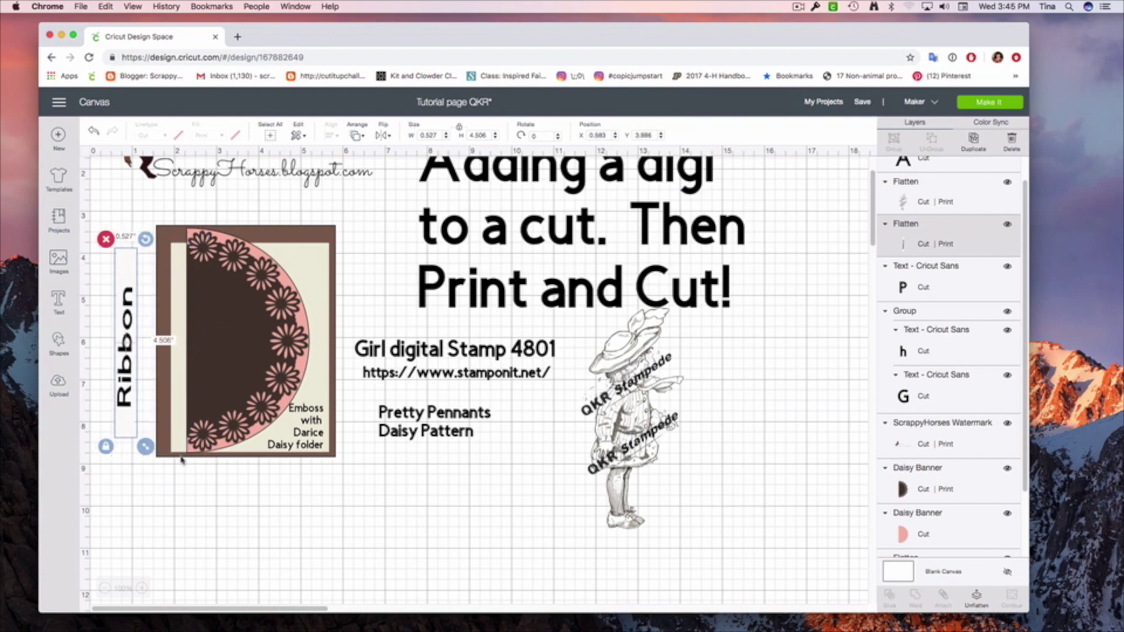
# Shift the brown card base and its cream layer to the left.
pyautogui.click(159, 455)
pyautogui.moveTo(157, 457); pyautogui.dragTo(109, 462)
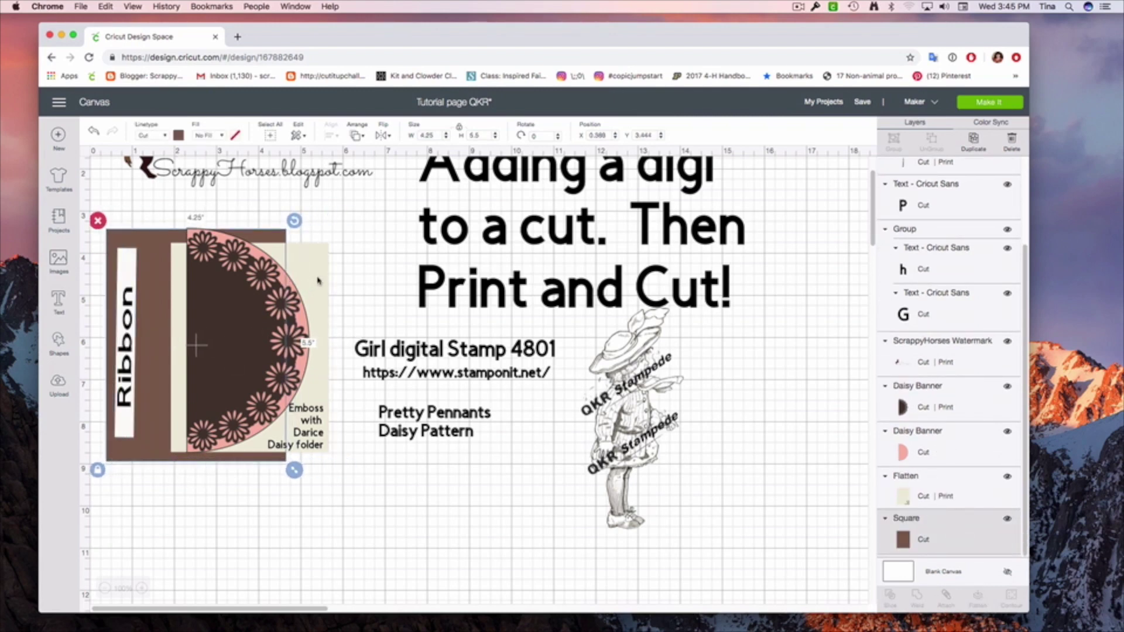
pyautogui.moveTo(319, 281); pyautogui.dragTo(265, 279)
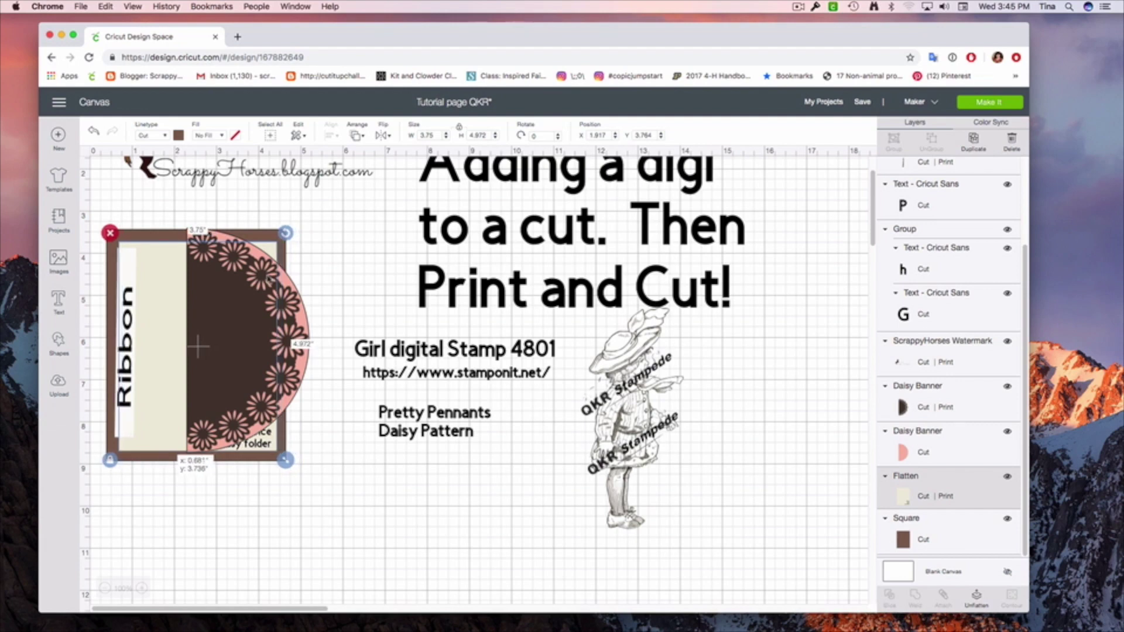
# Move both Daisy Banner layers to the right, with the girl stamp placed beside them.
pyautogui.click(287, 330)
pyautogui.moveTo(287, 331); pyautogui.dragTo(331, 452)
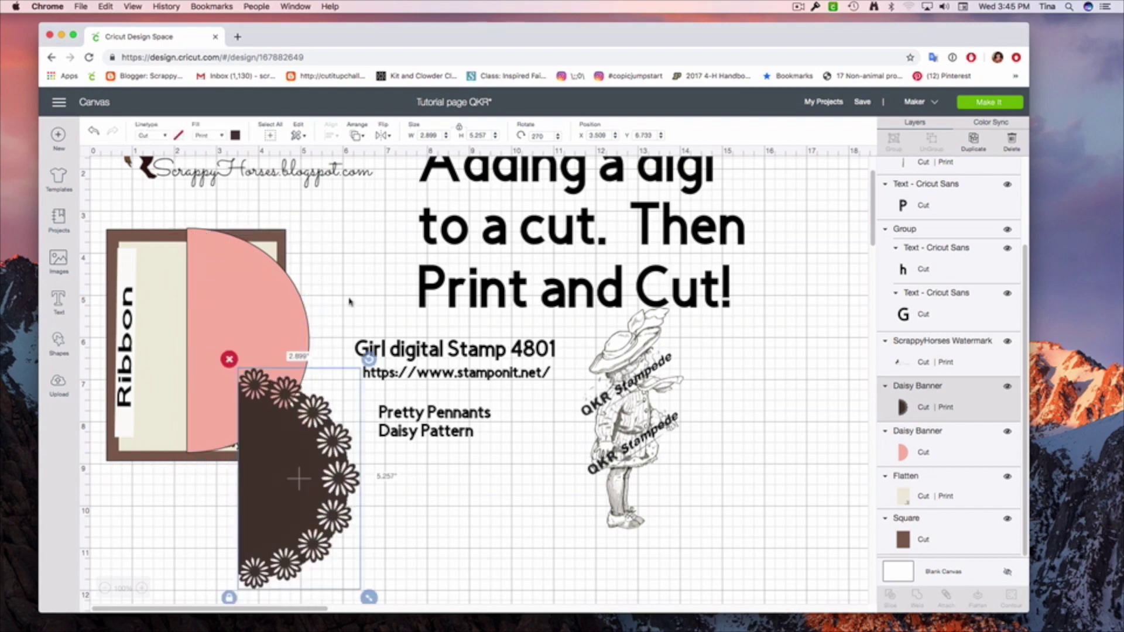
pyautogui.moveTo(297, 310); pyautogui.dragTo(350, 455)
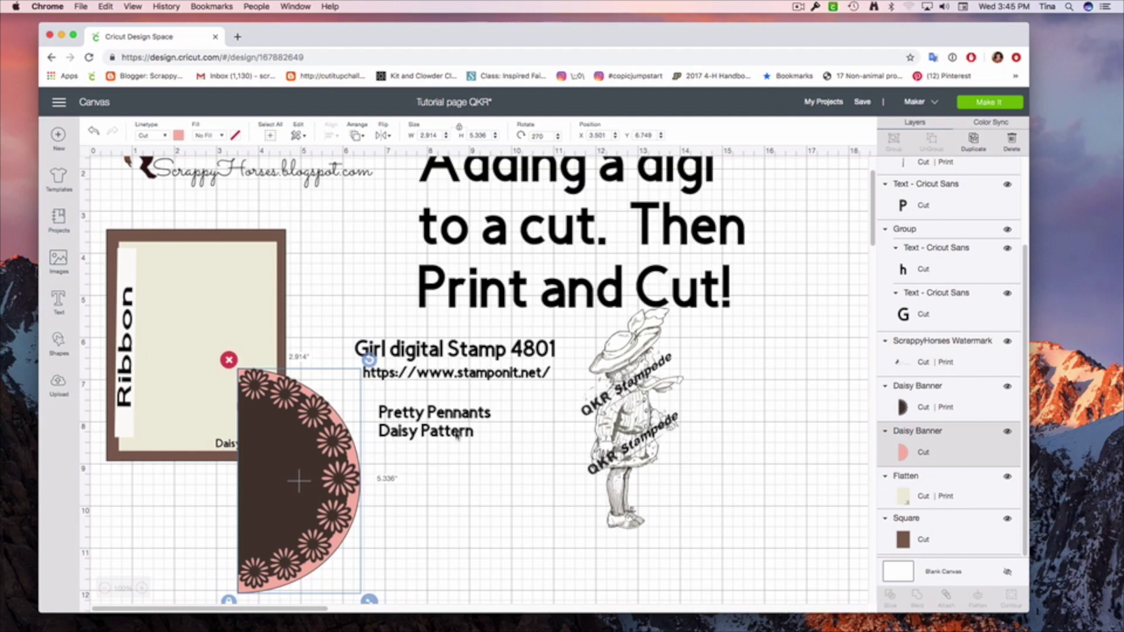
pyautogui.click(375, 541)
pyautogui.moveTo(280, 530); pyautogui.dragTo(725, 492)
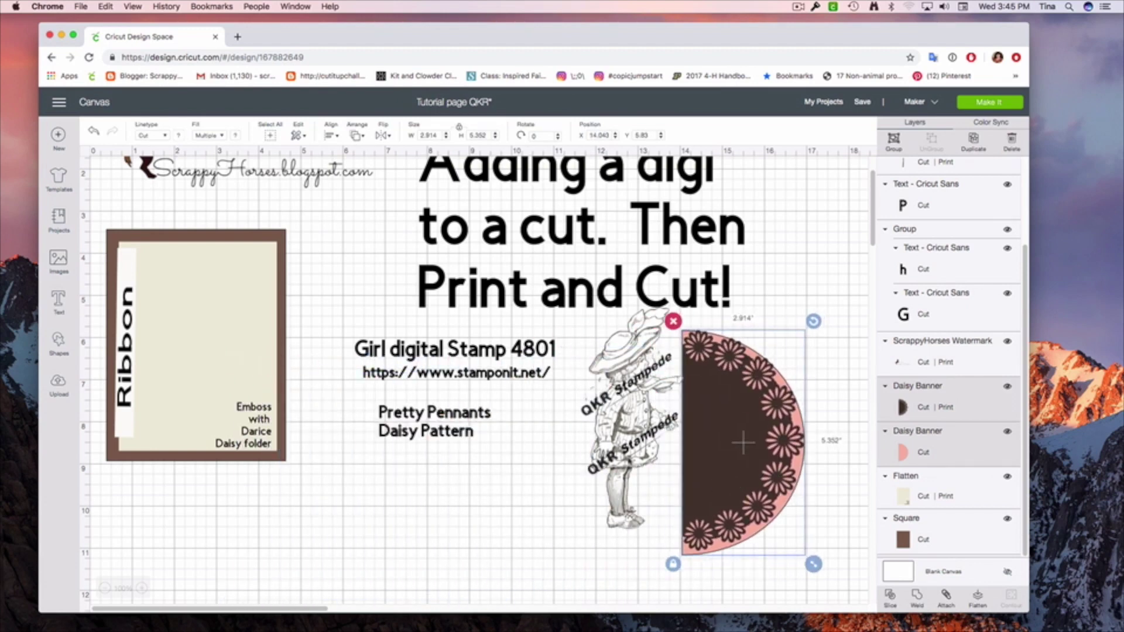
pyautogui.moveTo(629, 461); pyautogui.dragTo(612, 493)
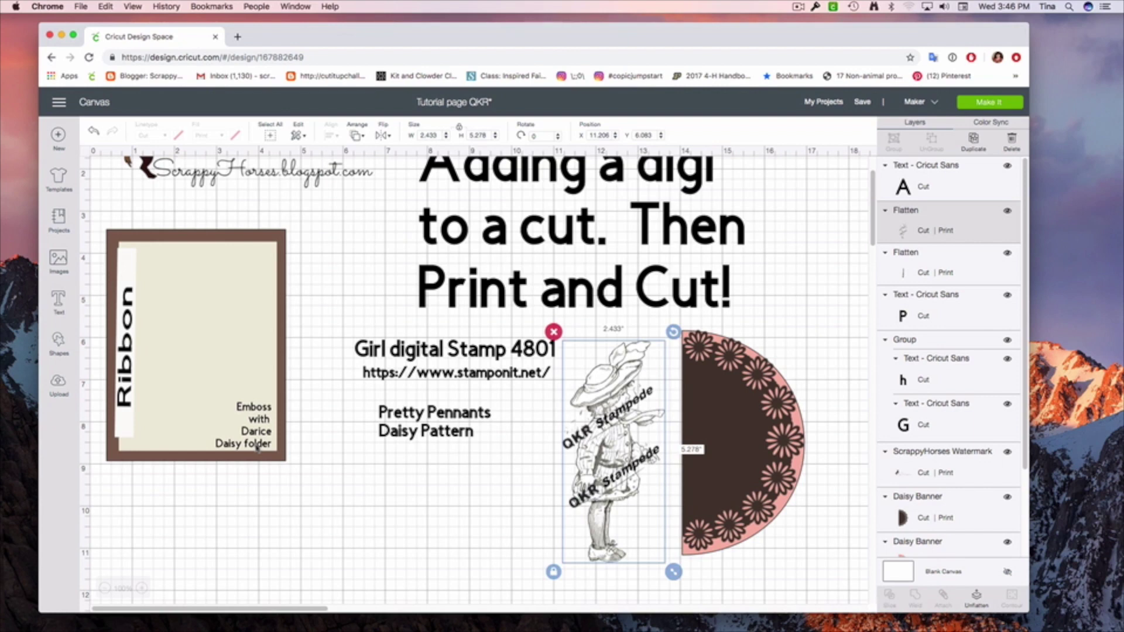
# Hide the large title heading using its eye icon in Layers.
pyautogui.click(485, 173)
pyautogui.scroll(2, 586, 246)
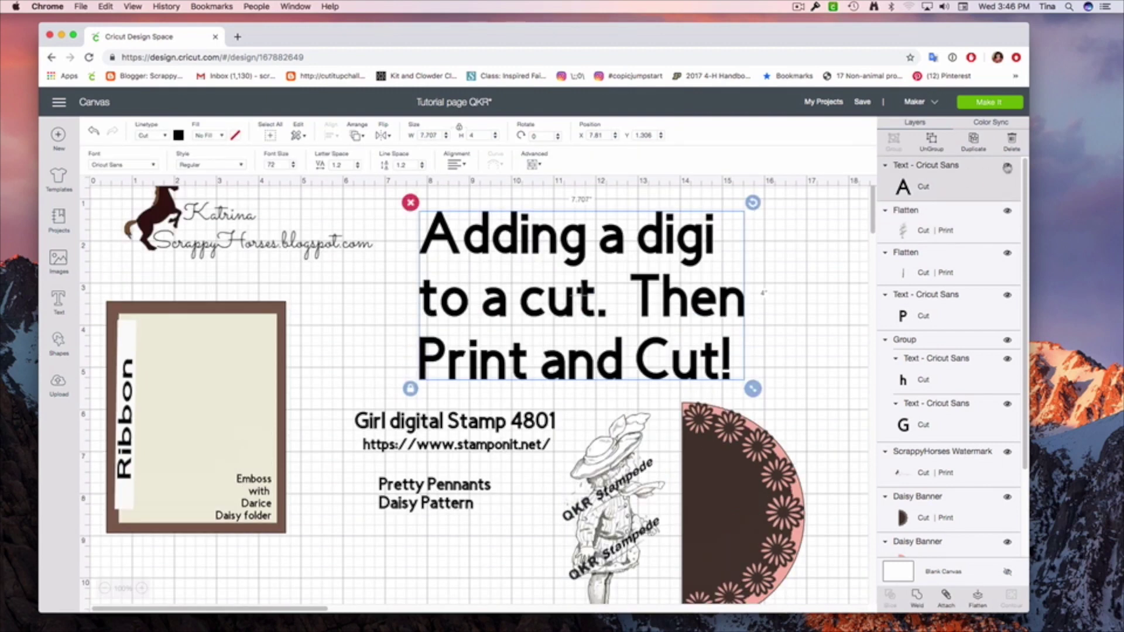
pyautogui.click(1007, 165)
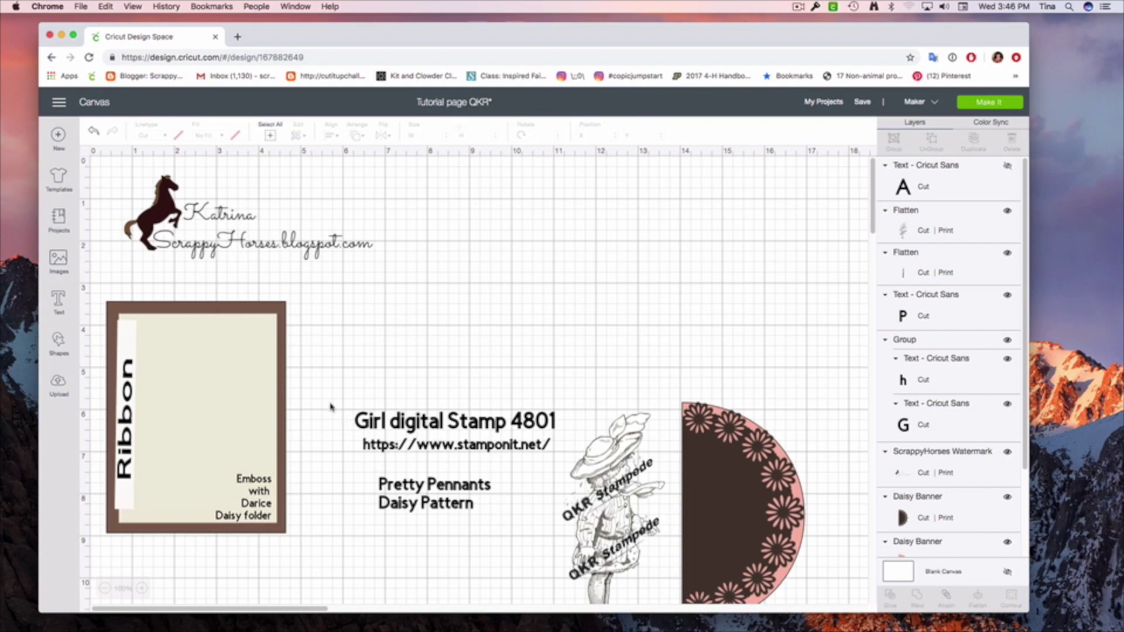
# Move the Girl digital Stamp and Pretty Pennants Daisy Pattern credit lines to the top.
pyautogui.moveTo(330, 403); pyautogui.dragTo(526, 193)
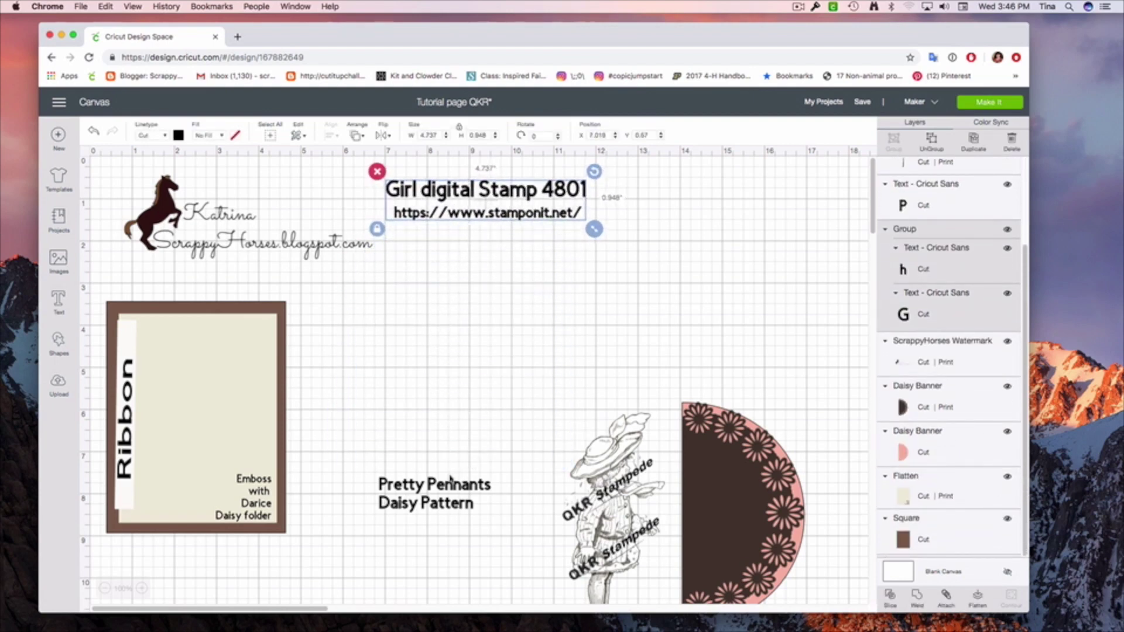
pyautogui.click(365, 480)
pyautogui.moveTo(365, 480); pyautogui.dragTo(495, 522)
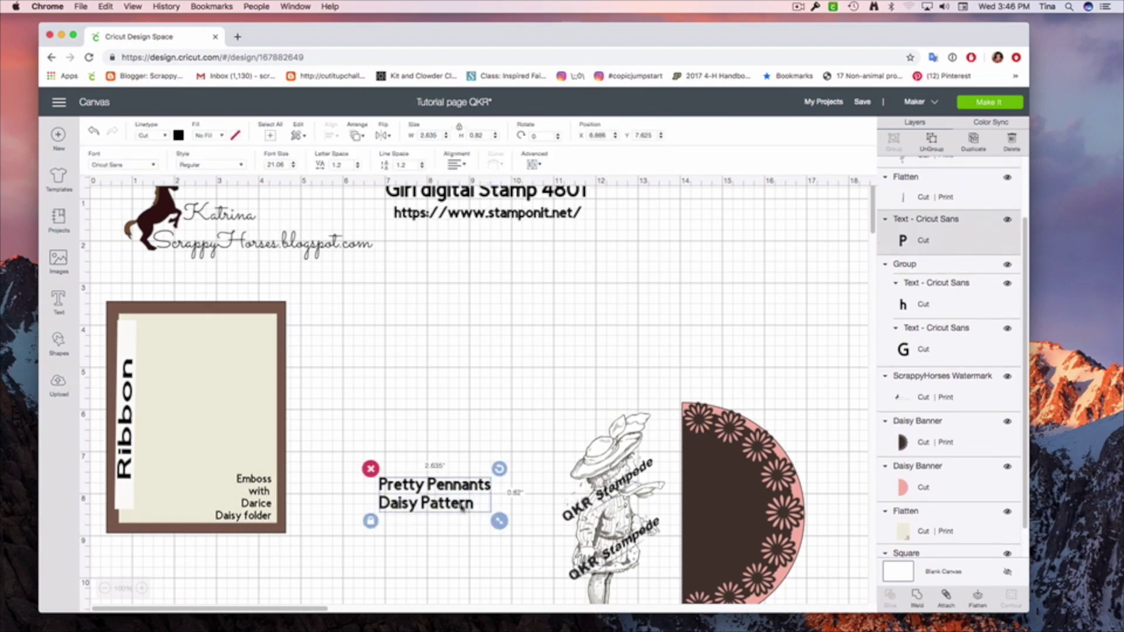
pyautogui.moveTo(459, 490); pyautogui.dragTo(708, 190)
# Move the girl stamp left, between the card and the daisy banner layers.
pyautogui.moveTo(603, 489); pyautogui.dragTo(418, 436)
pyautogui.moveTo(653, 403); pyautogui.dragTo(614, 391)
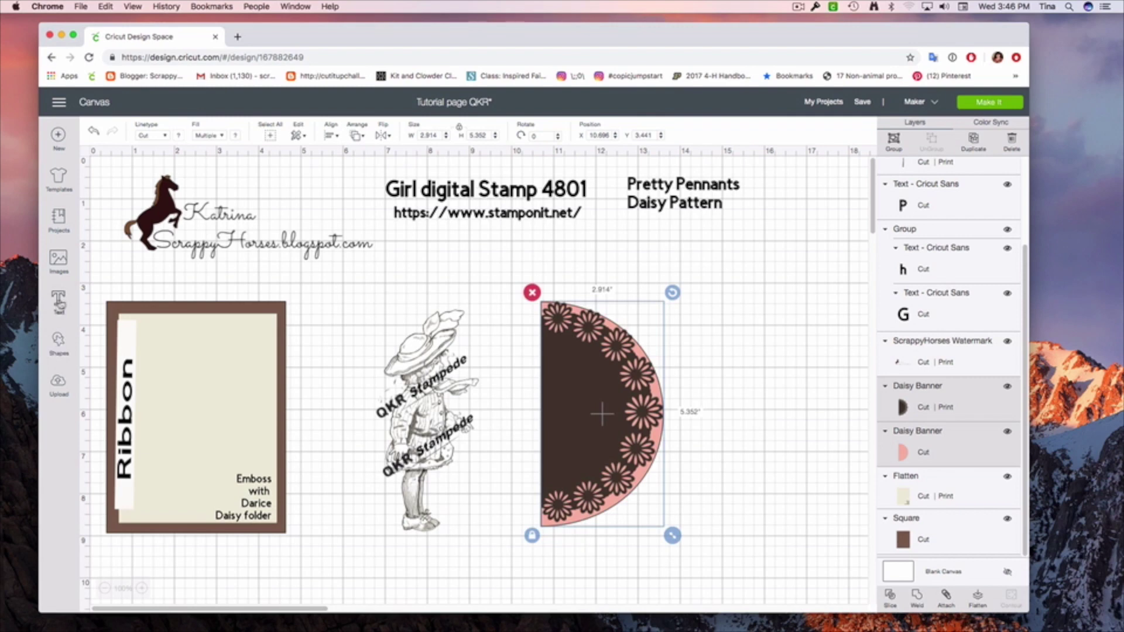
pyautogui.click(58, 264)
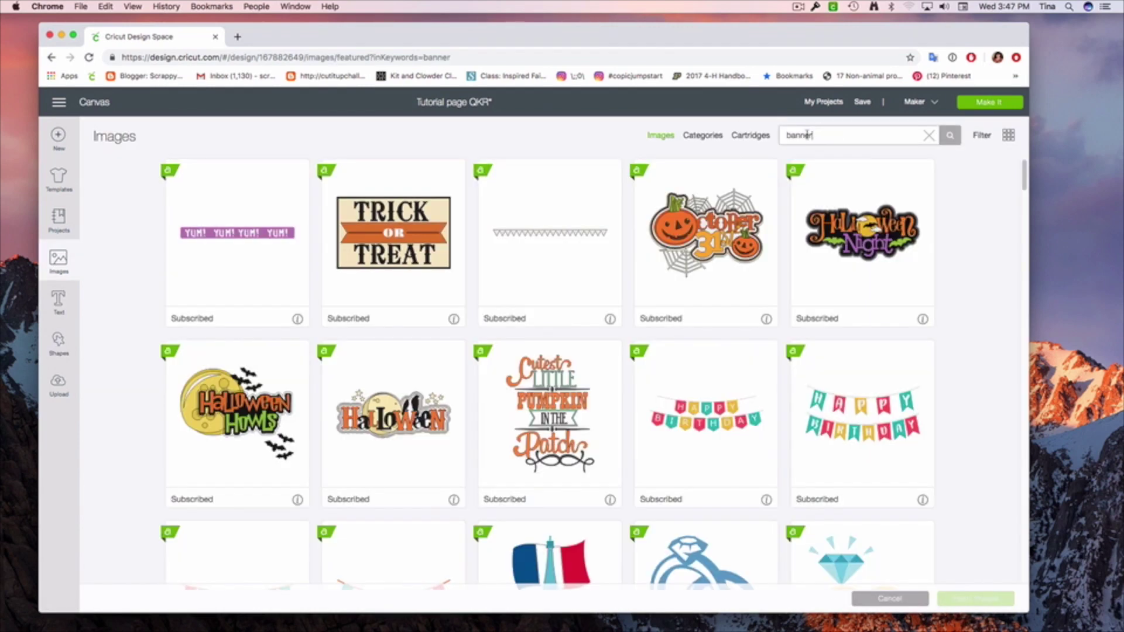
# Search the Images library for "pretty pennants" and show the results as cartridges.
pyautogui.doubleClick(807, 134)
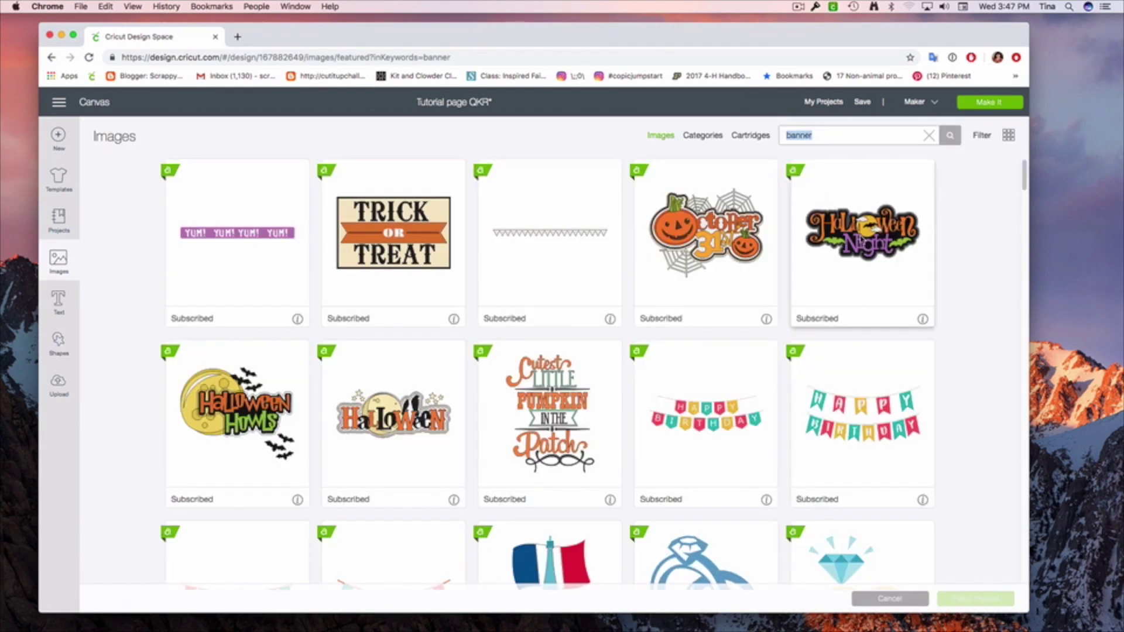
pyautogui.press('BackSpace')
pyautogui.write('pretty pennants')
pyautogui.press('Return')
pyautogui.click(755, 135)
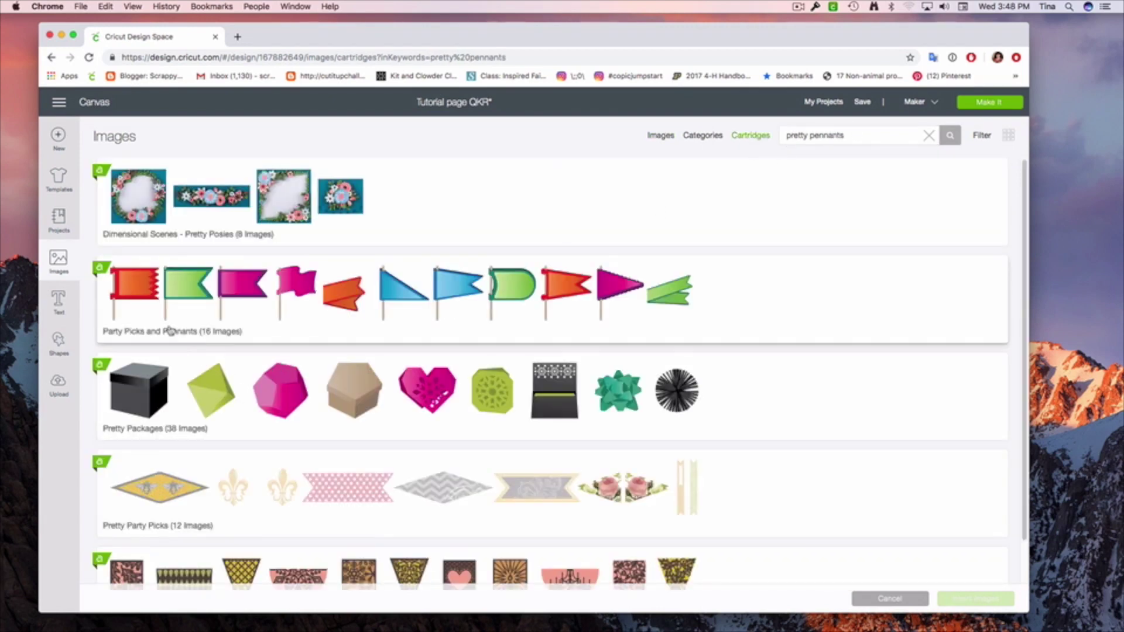
# Insert the Daisy Banner from the Pretty Pennants cartridge onto the canvas.
pyautogui.scroll(-1, 242, 403)
pyautogui.scroll(-3, 242, 404)
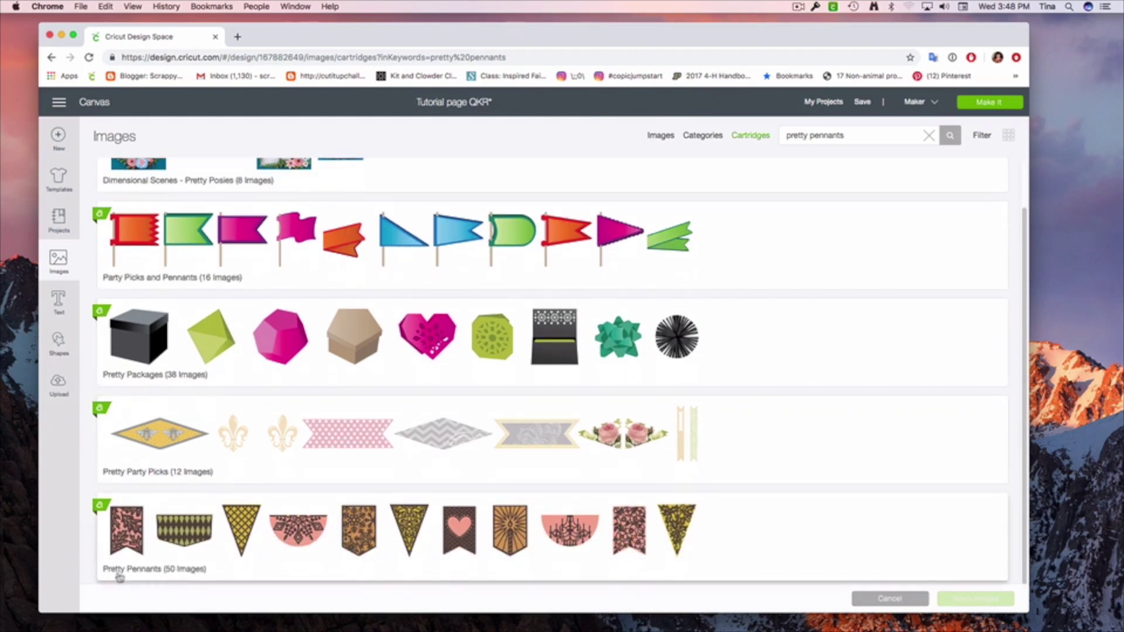
pyautogui.click(174, 565)
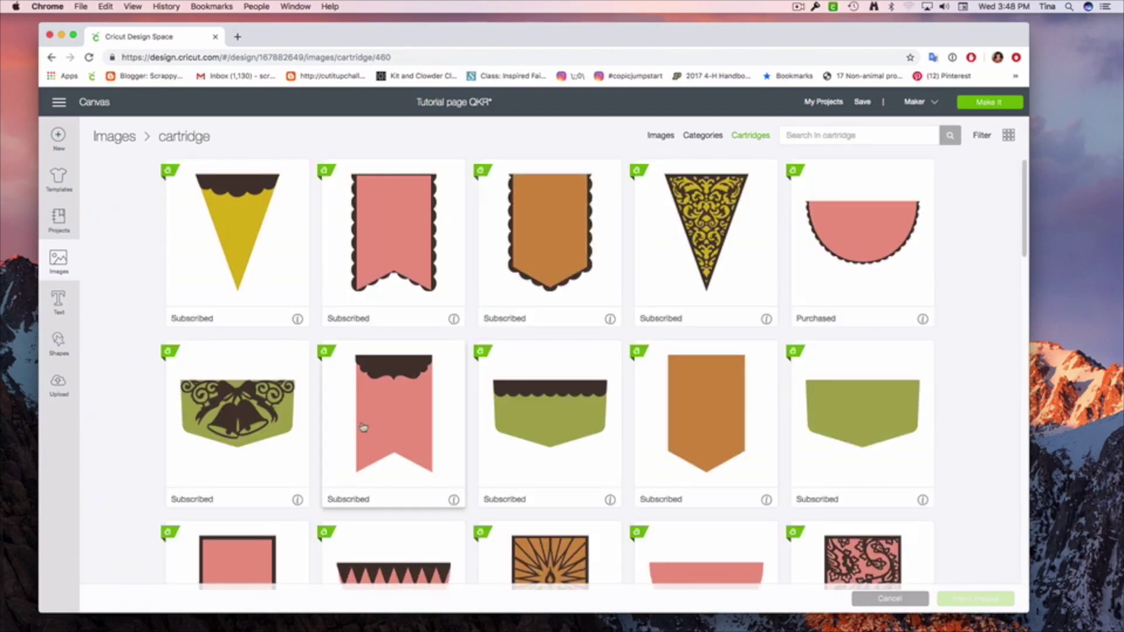
pyautogui.scroll(-2, 410, 380)
pyautogui.scroll(-10, 410, 379)
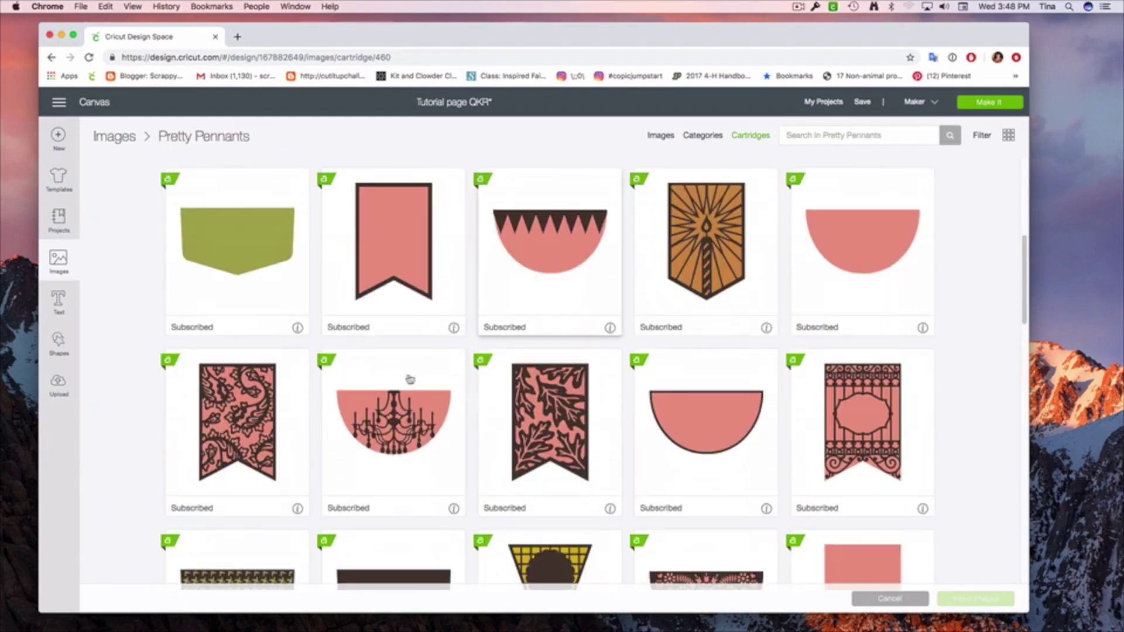
pyautogui.scroll(-10, 410, 379)
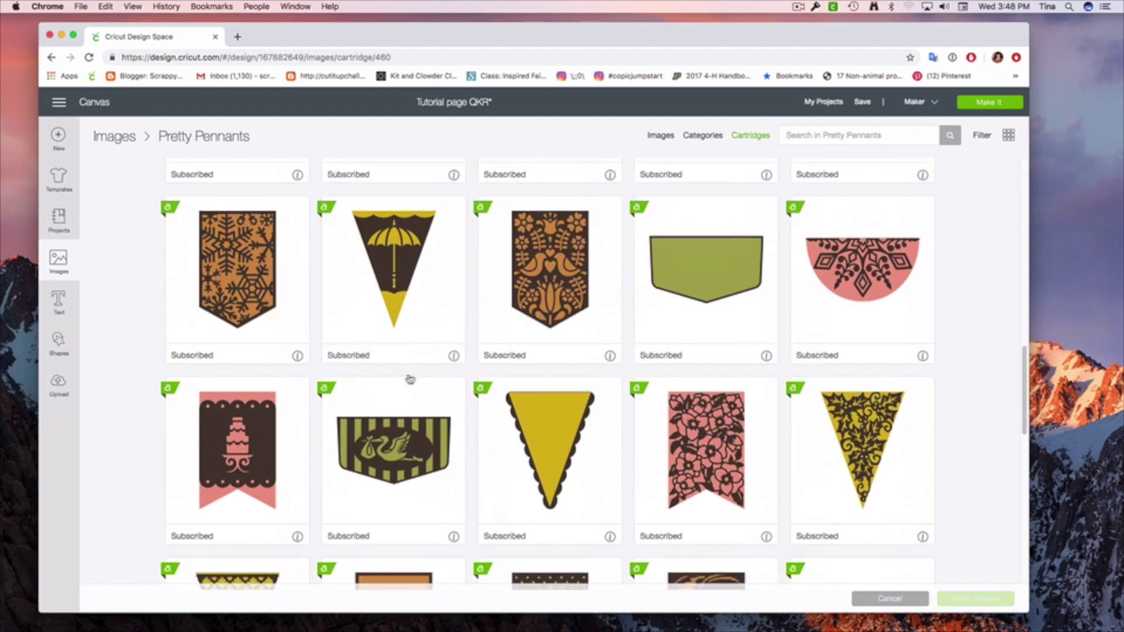
pyautogui.scroll(-5, 410, 379)
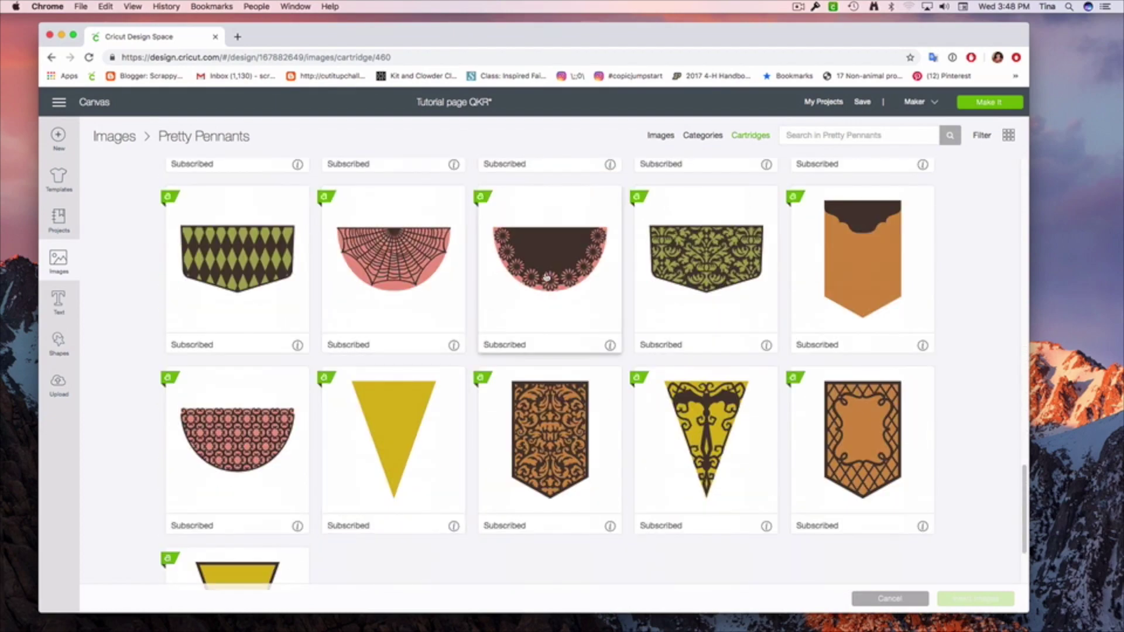
pyautogui.scroll(2, 549, 278)
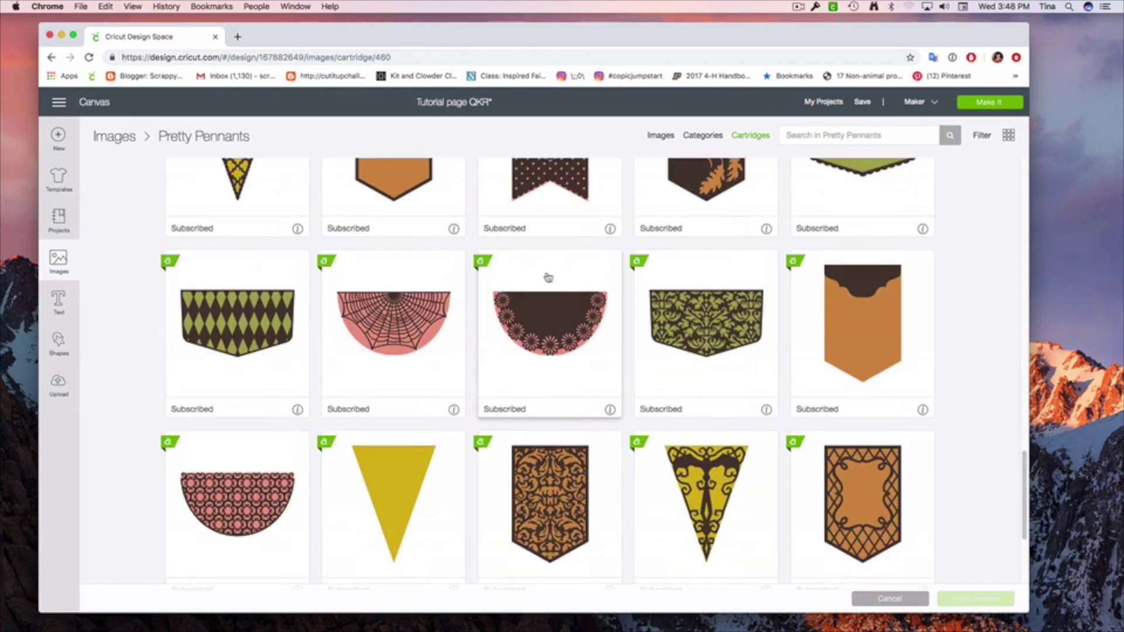
pyautogui.click(564, 345)
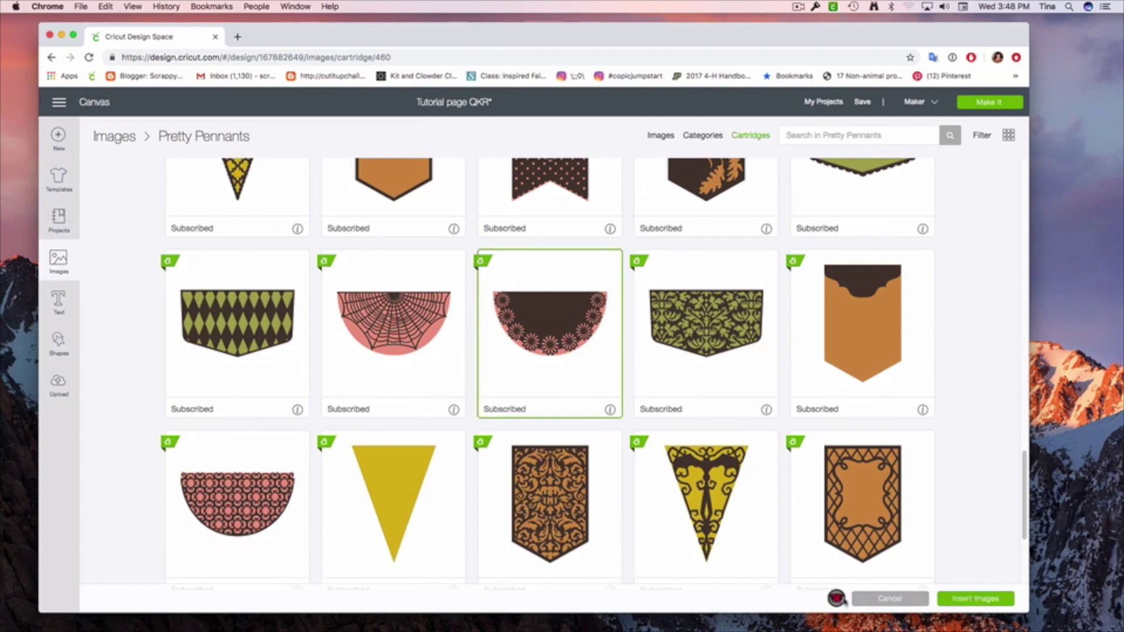
pyautogui.click(984, 600)
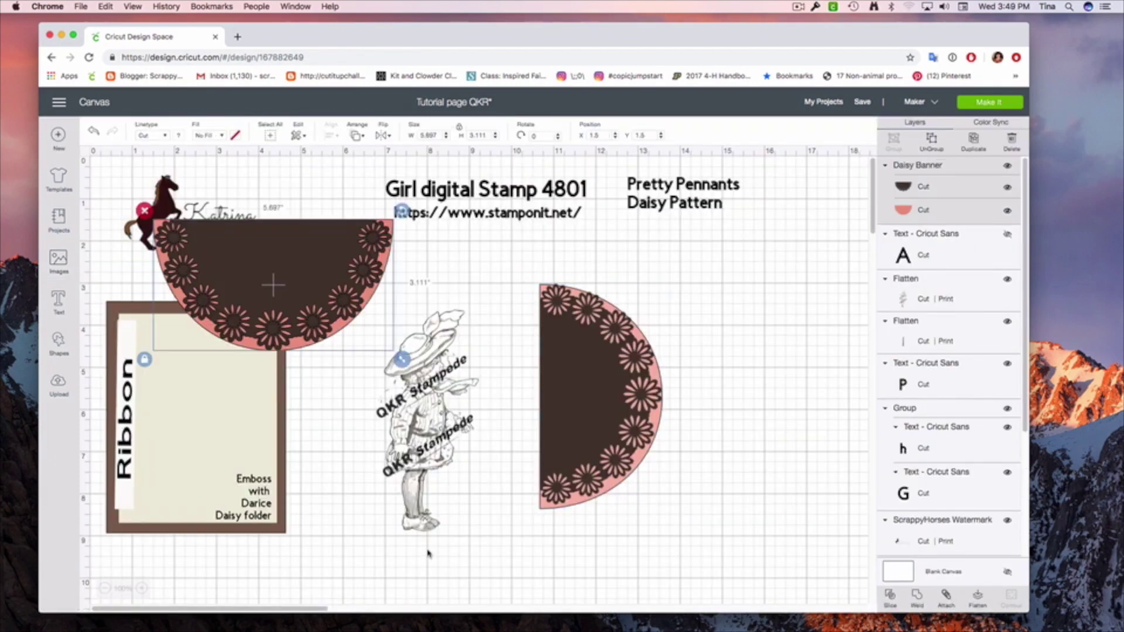
# Move the new banner over, rotate it 90 degrees and flip it horizontally.
pyautogui.moveTo(303, 328); pyautogui.dragTo(631, 453)
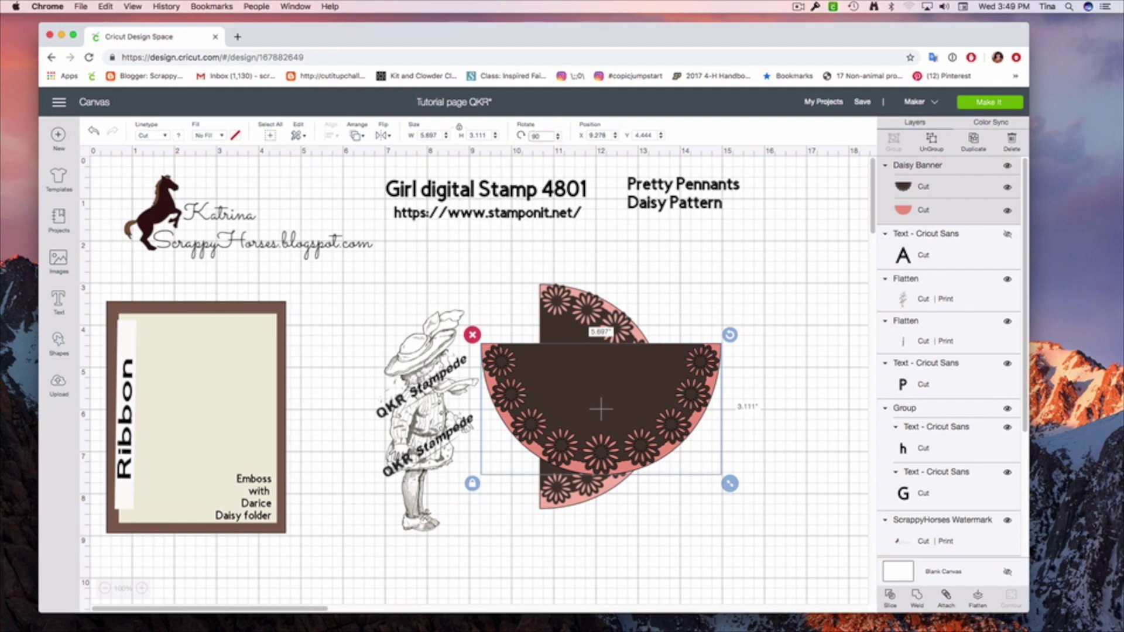
pyautogui.click(600, 380)
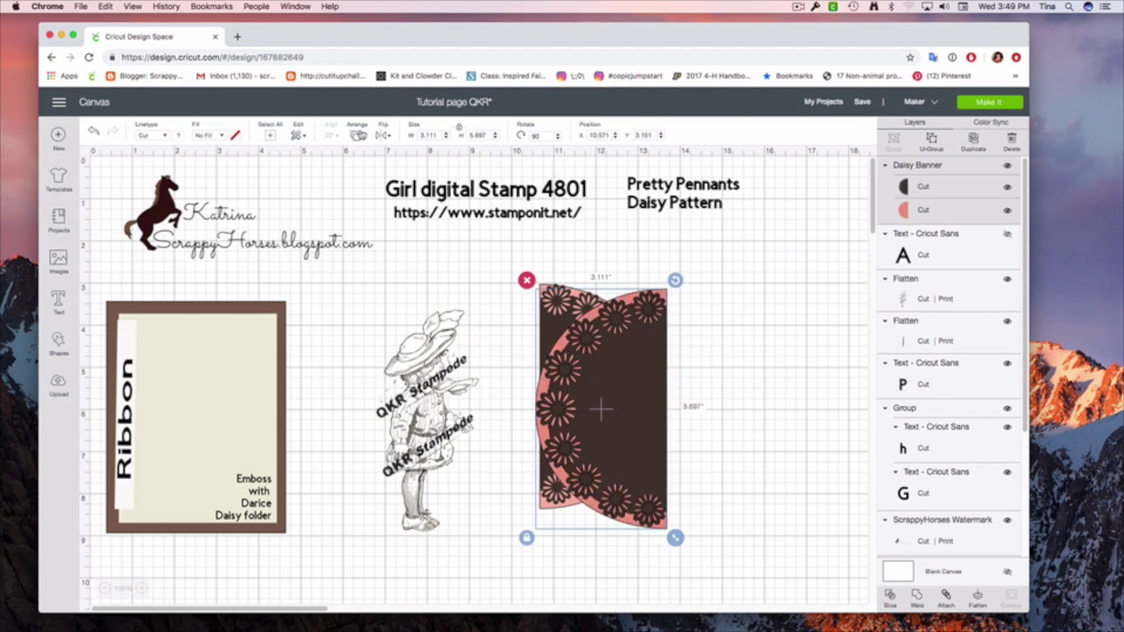
pyautogui.click(384, 135)
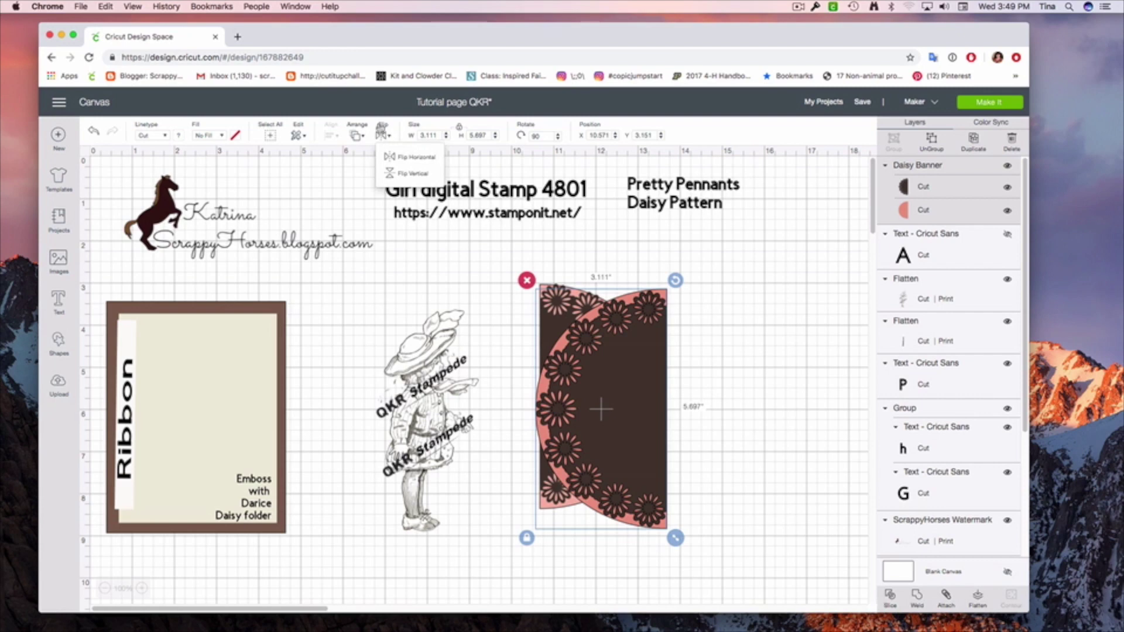
pyautogui.click(417, 157)
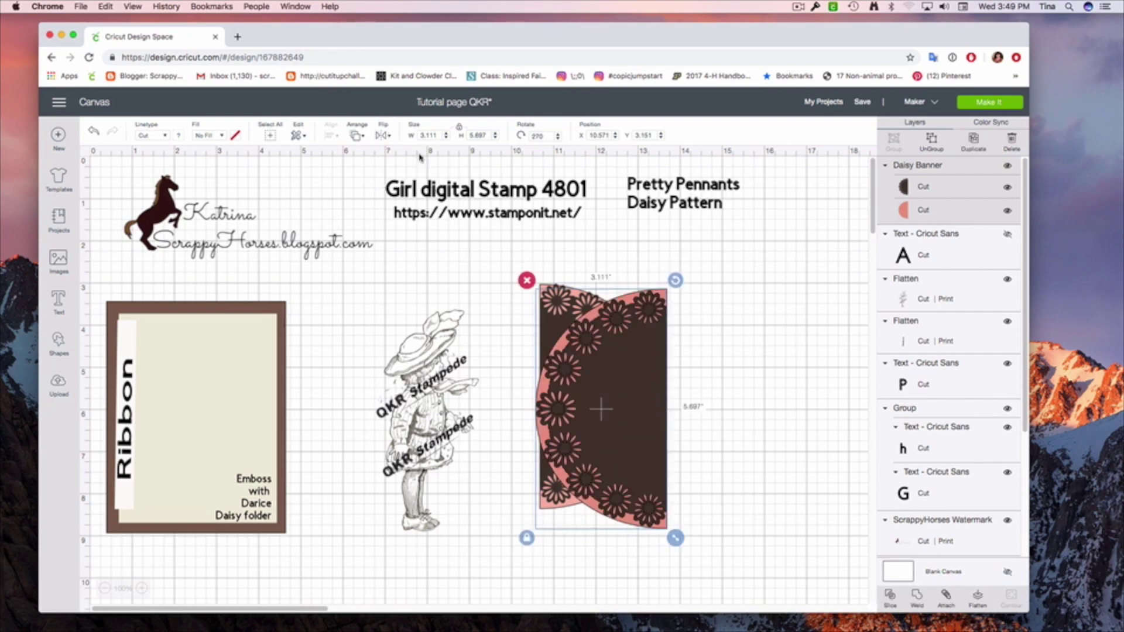
# Position the original and new daisy banners side by side to form a pair.
pyautogui.moveTo(584, 390); pyautogui.dragTo(744, 376)
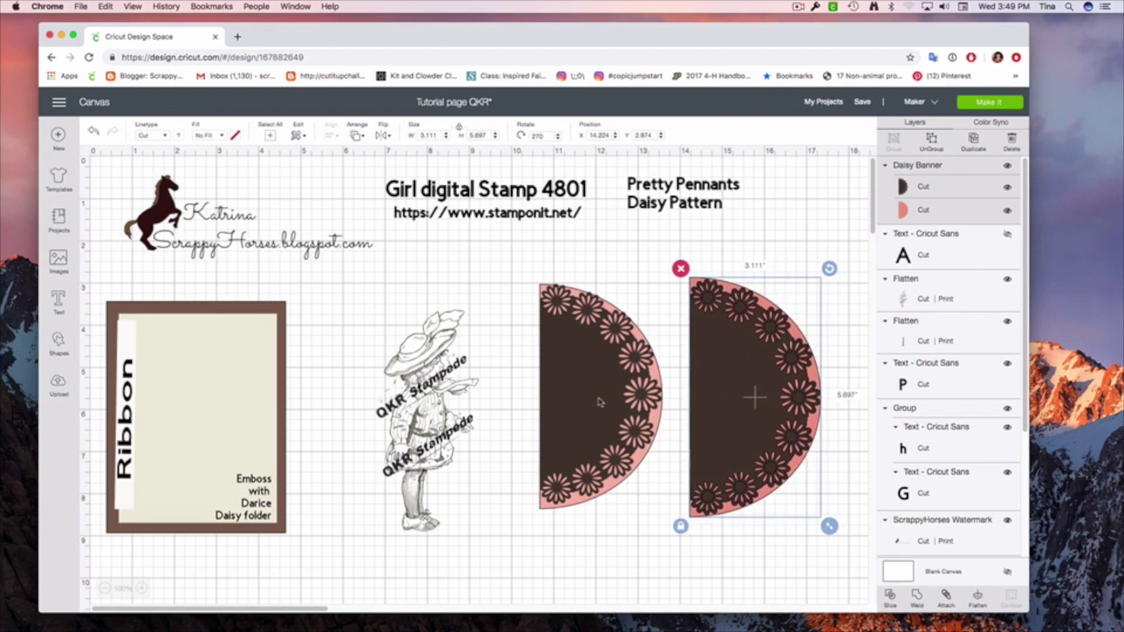
pyautogui.moveTo(603, 405)
pyautogui.mouseDown()
pyautogui.moveTo(556, 407)
pyautogui.moveTo(595, 410)
pyautogui.mouseUp()
pyautogui.moveTo(760, 404); pyautogui.dragTo(752, 421)
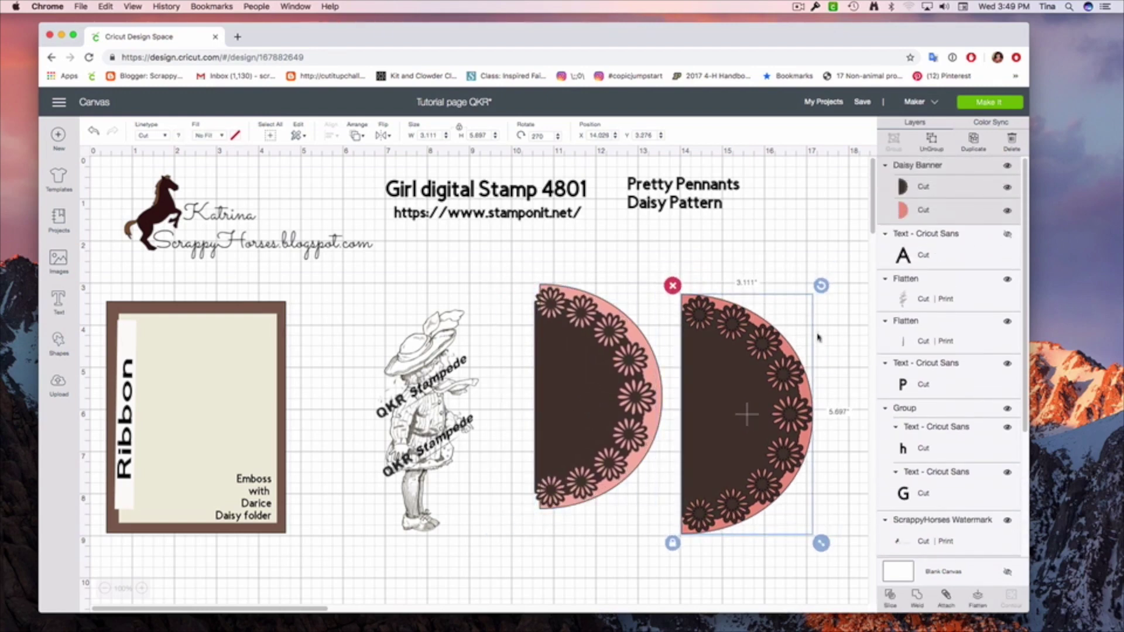
pyautogui.click(930, 146)
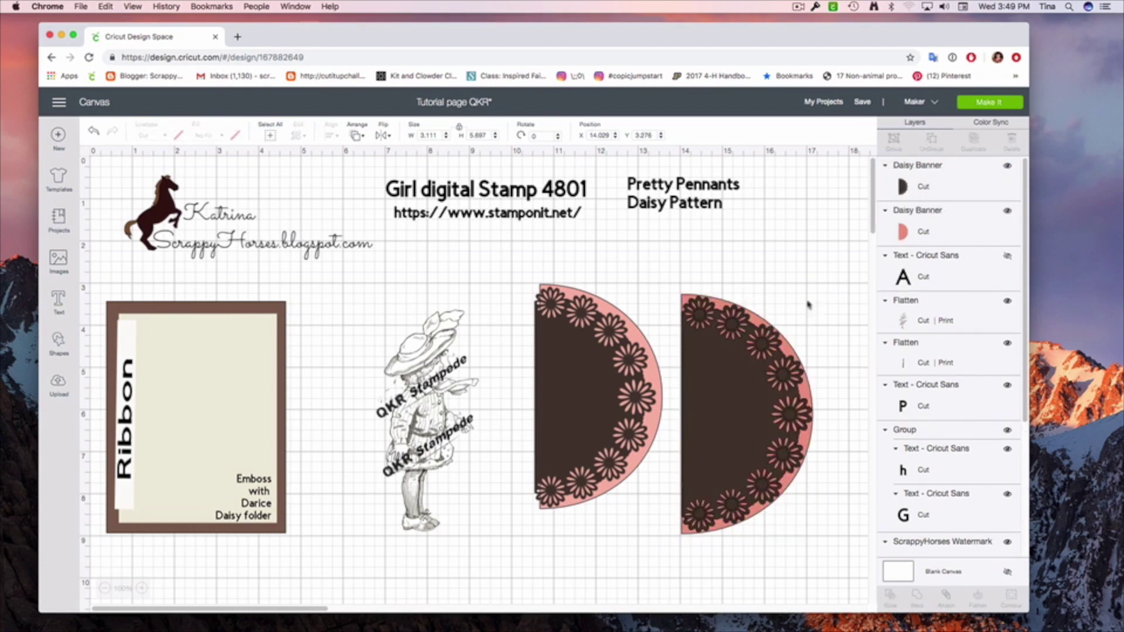
# Pull the flowered layer off and recolour the pink half-circle reddish brown #A35F4F.
pyautogui.moveTo(769, 396); pyautogui.dragTo(600, 435)
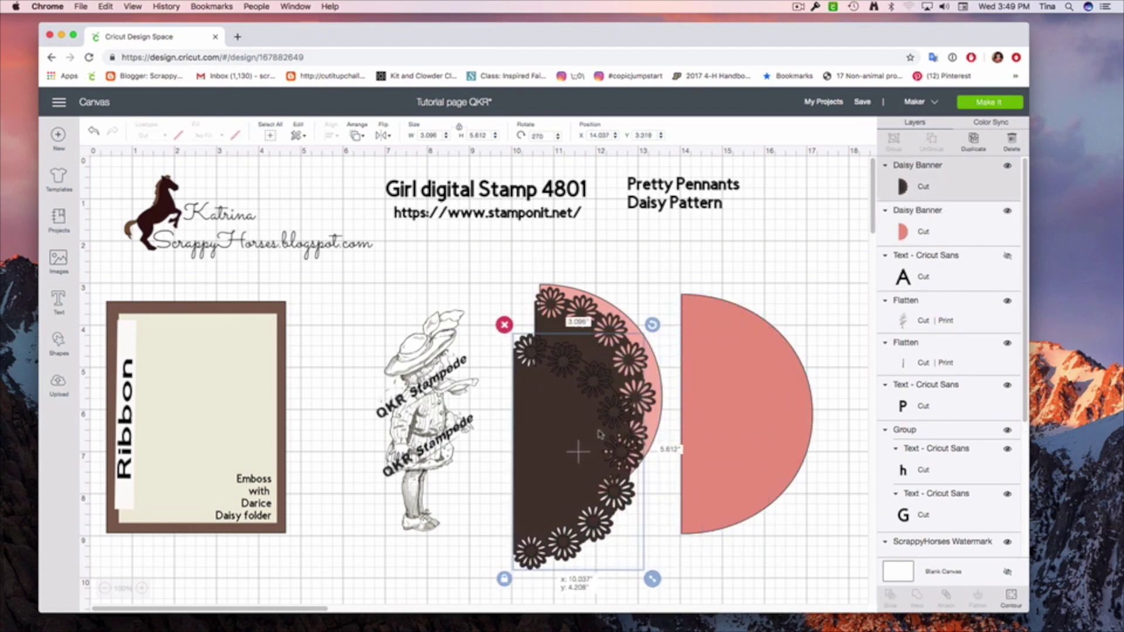
pyautogui.click(740, 387)
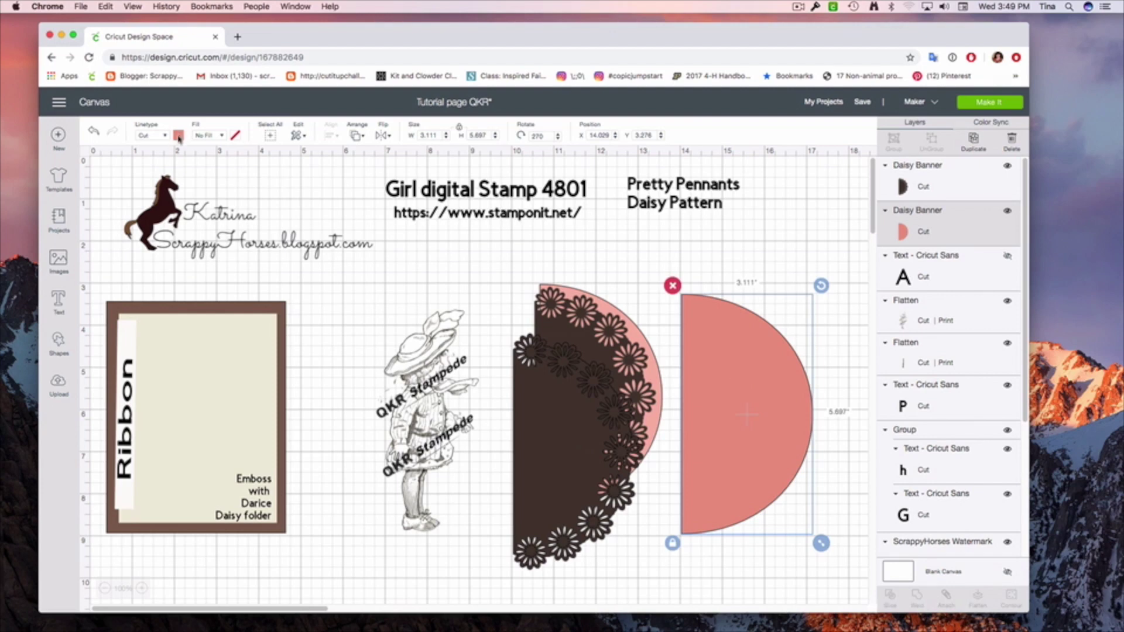
pyautogui.click(178, 136)
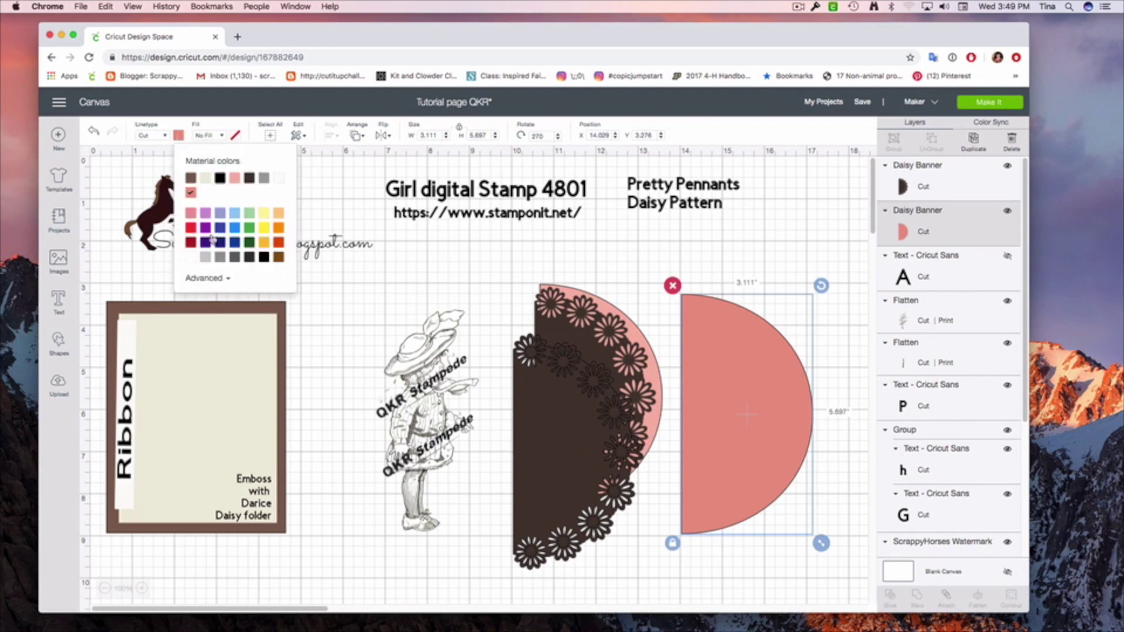
pyautogui.click(217, 280)
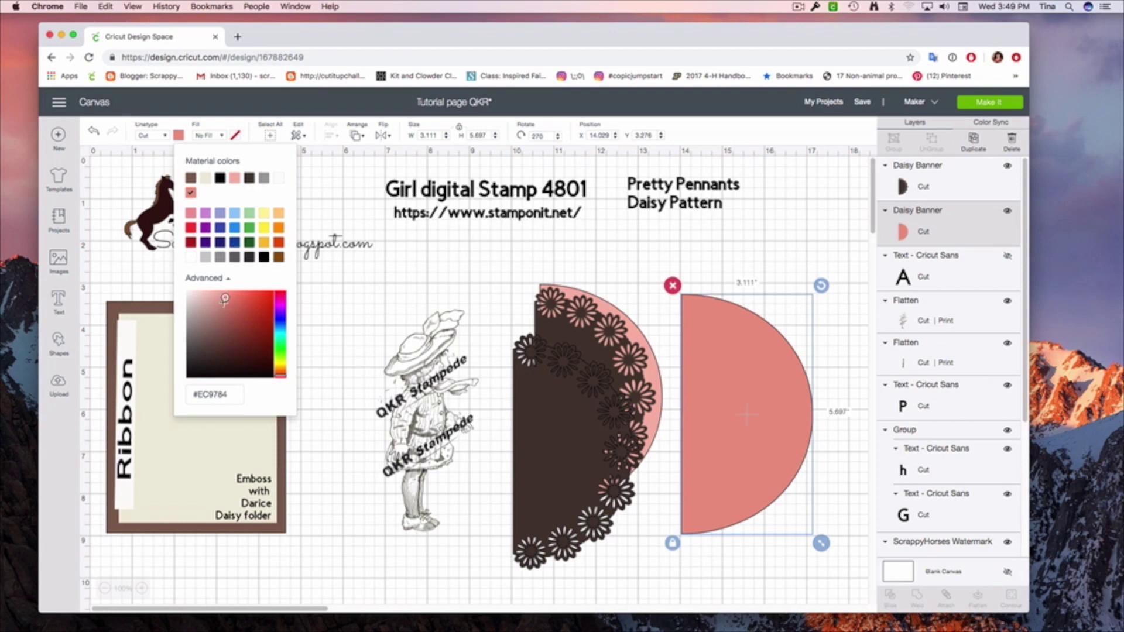
pyautogui.moveTo(225, 298); pyautogui.dragTo(210, 321)
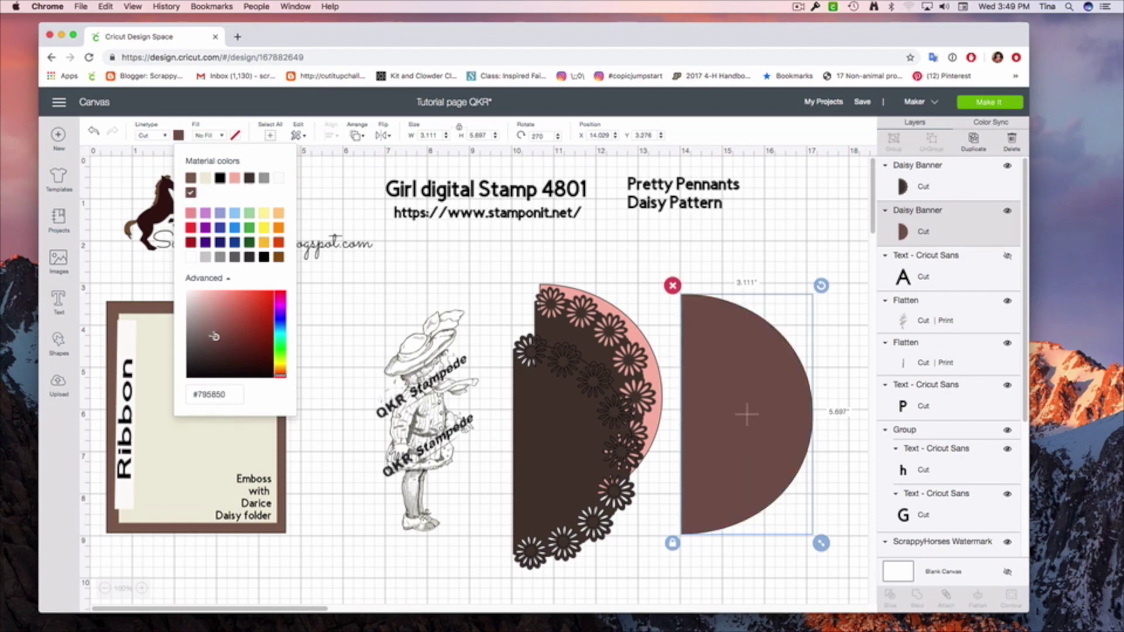
pyautogui.click(202, 303)
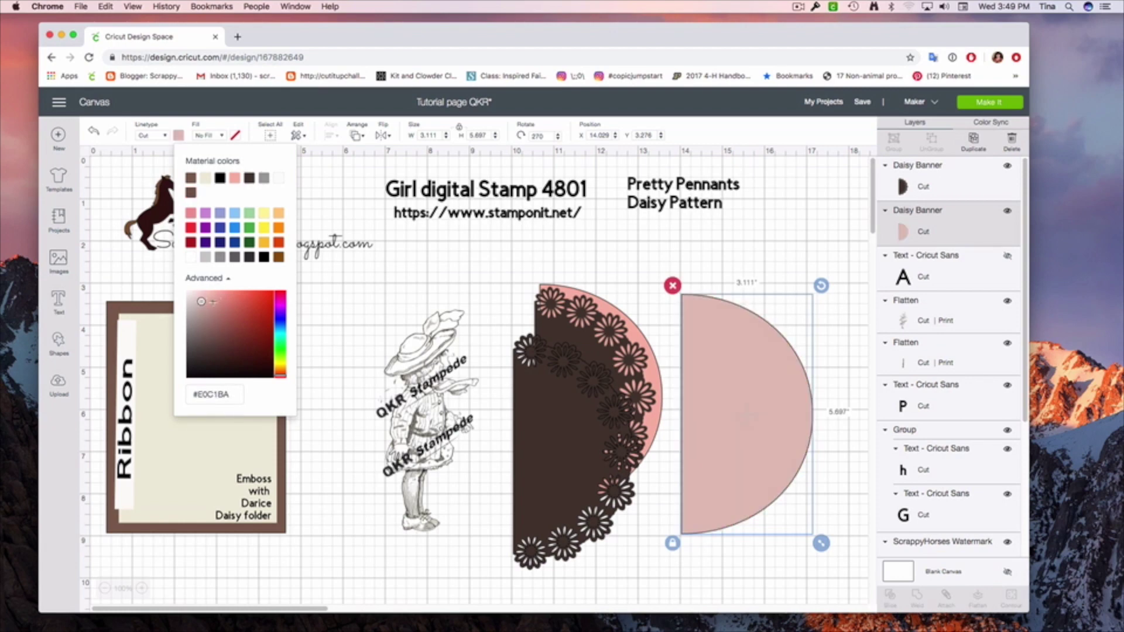
pyautogui.moveTo(202, 302)
pyautogui.mouseDown()
pyautogui.moveTo(246, 300)
pyautogui.moveTo(212, 299)
pyautogui.moveTo(232, 321)
pyautogui.mouseUp()
pyautogui.click(245, 301)
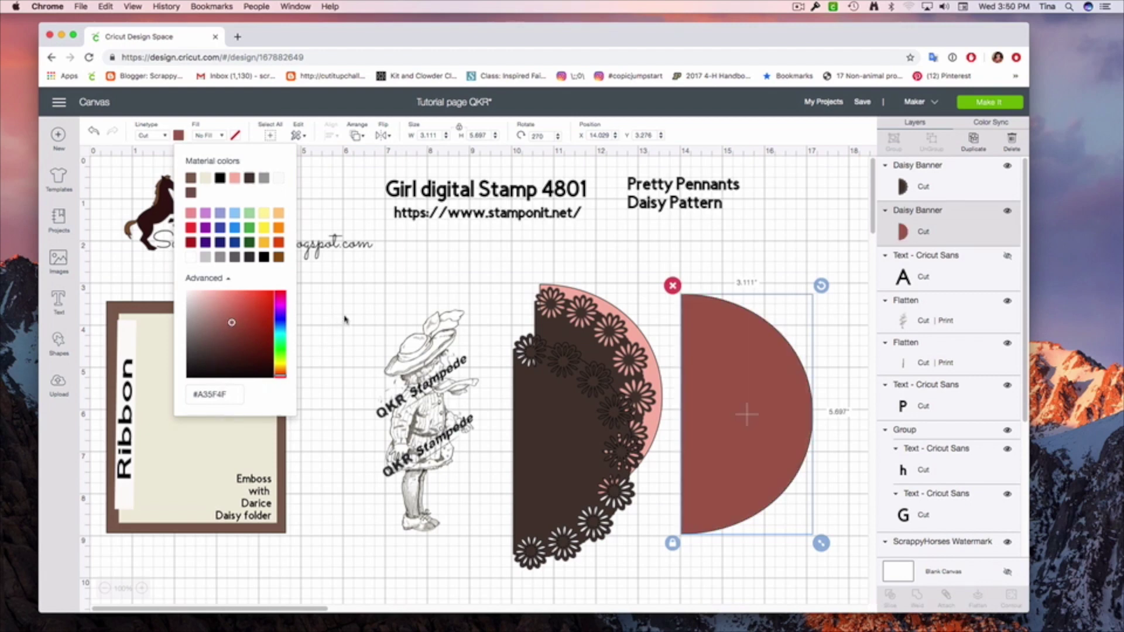
pyautogui.click(346, 359)
# Set one dark daisy layer on the red half-circle and place the other left of its pink backing.
pyautogui.moveTo(581, 445); pyautogui.dragTo(753, 405)
pyautogui.moveTo(662, 279); pyautogui.dragTo(829, 287)
pyautogui.moveTo(592, 429); pyautogui.dragTo(571, 448)
pyautogui.moveTo(653, 427); pyautogui.dragTo(668, 451)
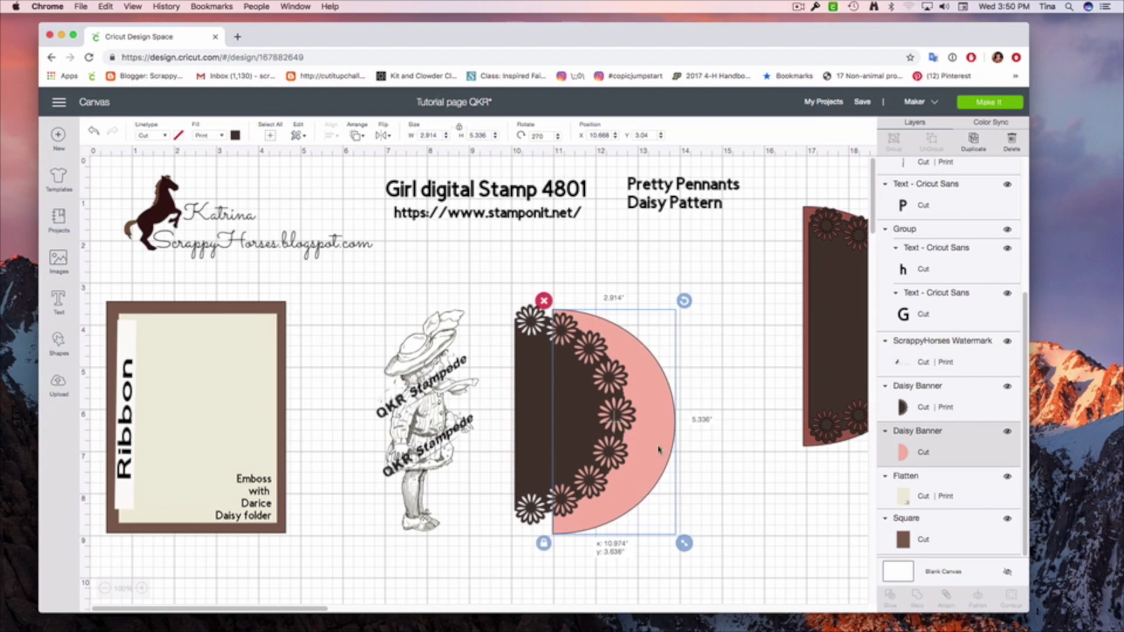
pyautogui.click(527, 442)
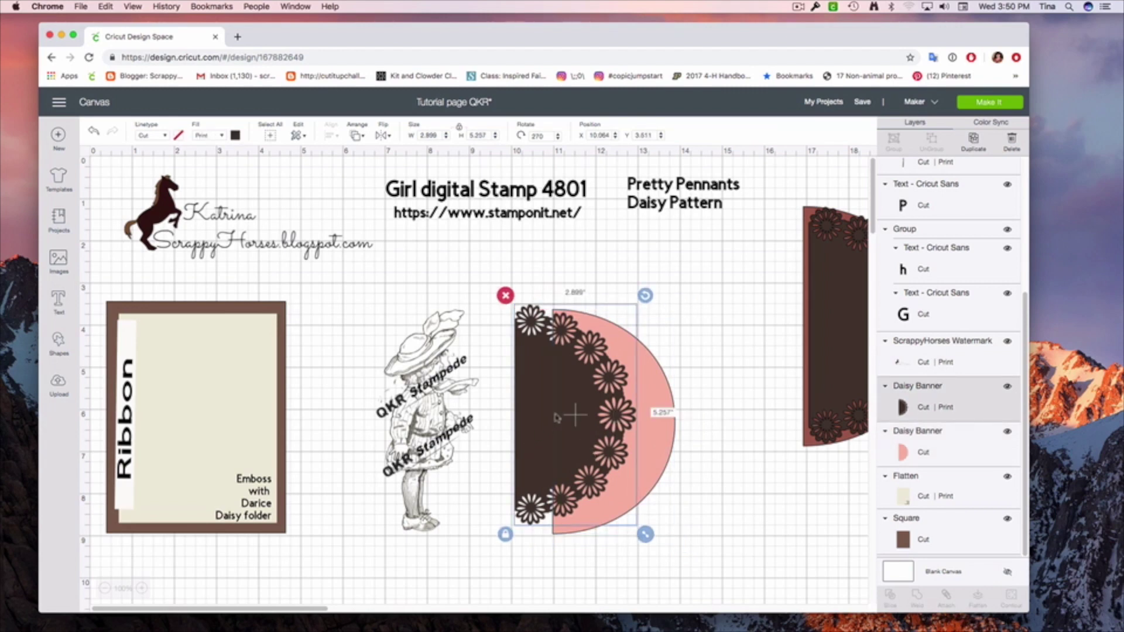
pyautogui.moveTo(557, 418)
pyautogui.mouseDown()
pyautogui.moveTo(546, 442)
pyautogui.moveTo(426, 428)
pyautogui.moveTo(547, 416)
pyautogui.mouseUp()
pyautogui.moveTo(653, 446); pyautogui.dragTo(757, 464)
pyautogui.moveTo(559, 436)
pyautogui.mouseDown()
pyautogui.moveTo(562, 455)
pyautogui.moveTo(548, 438)
pyautogui.mouseUp()
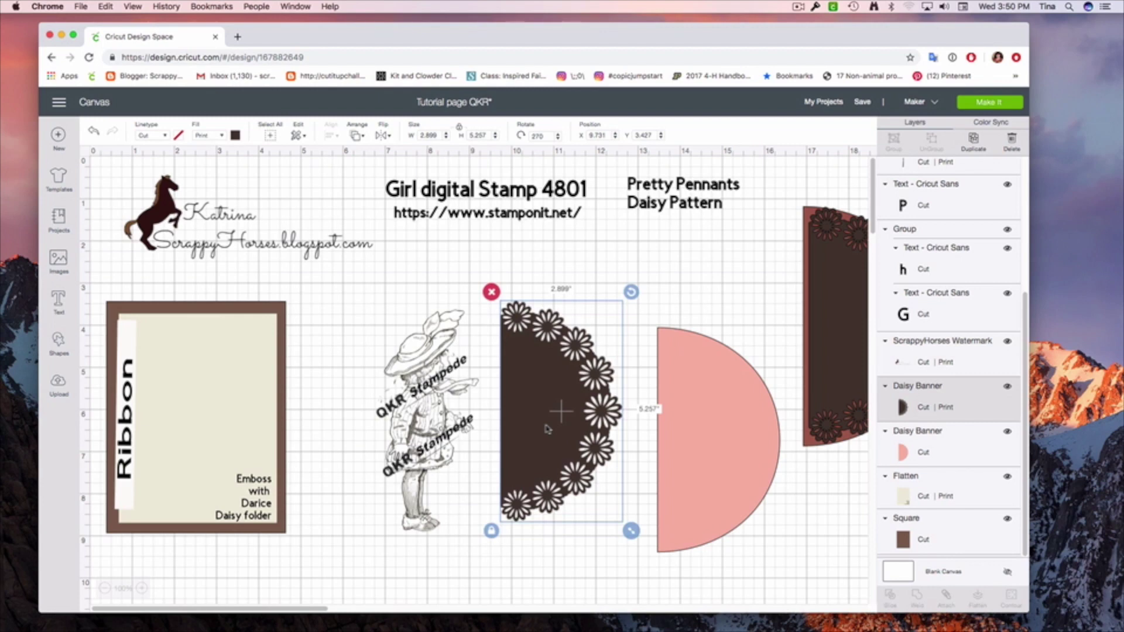
# Put a dark banner on the pink half-circle and recolour the other banner brown #7C4B2E.
pyautogui.moveTo(549, 428); pyautogui.dragTo(724, 462)
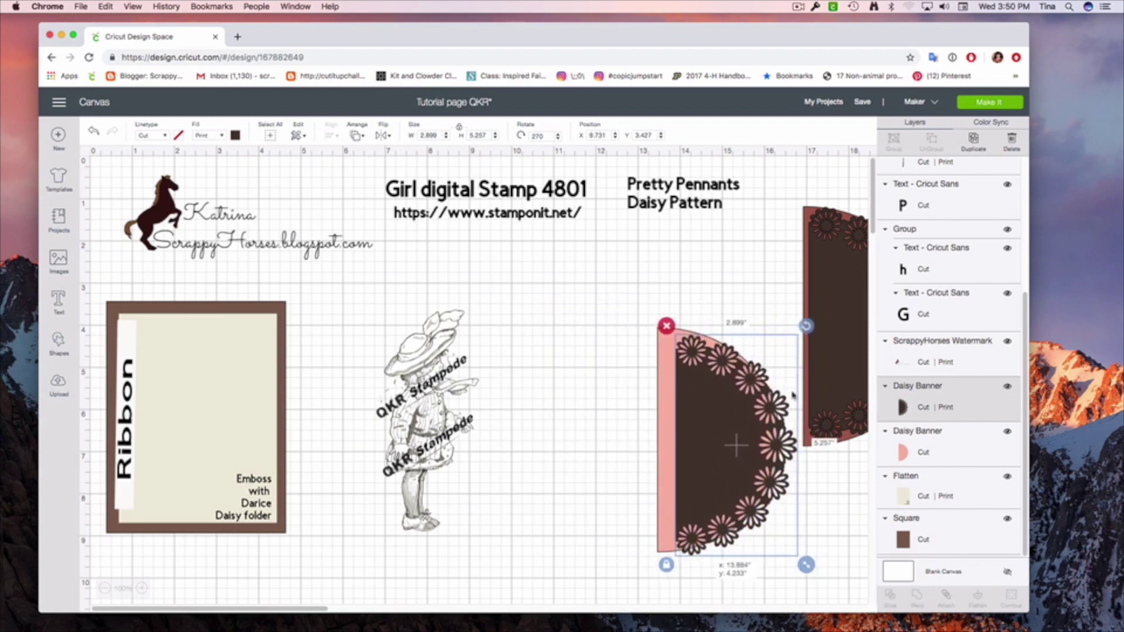
pyautogui.moveTo(846, 337); pyautogui.dragTo(540, 442)
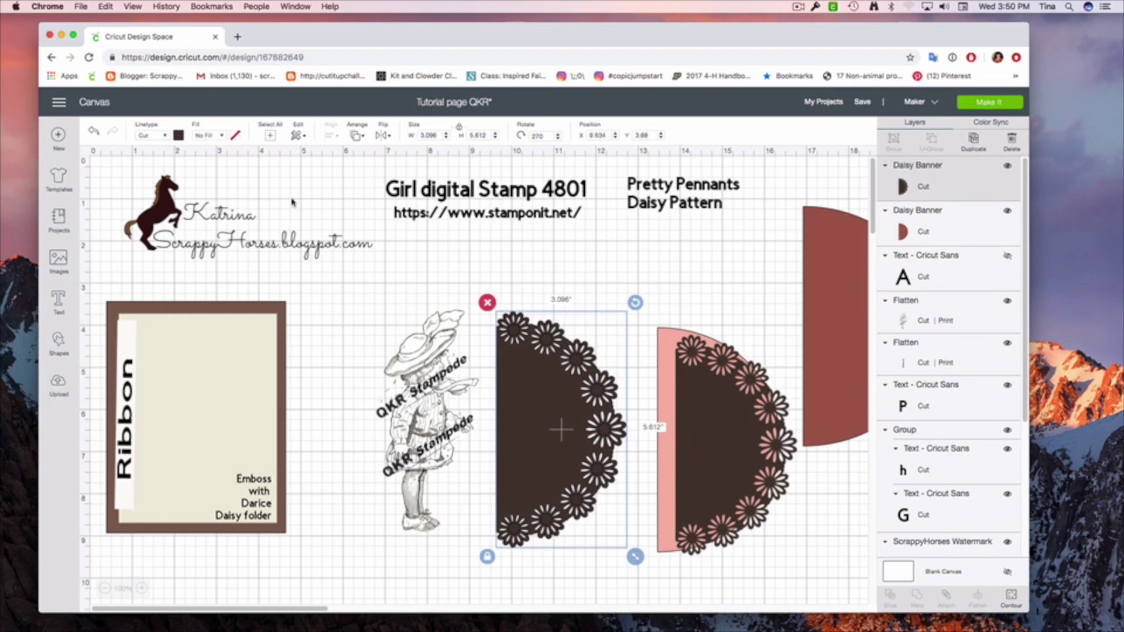
pyautogui.click(178, 135)
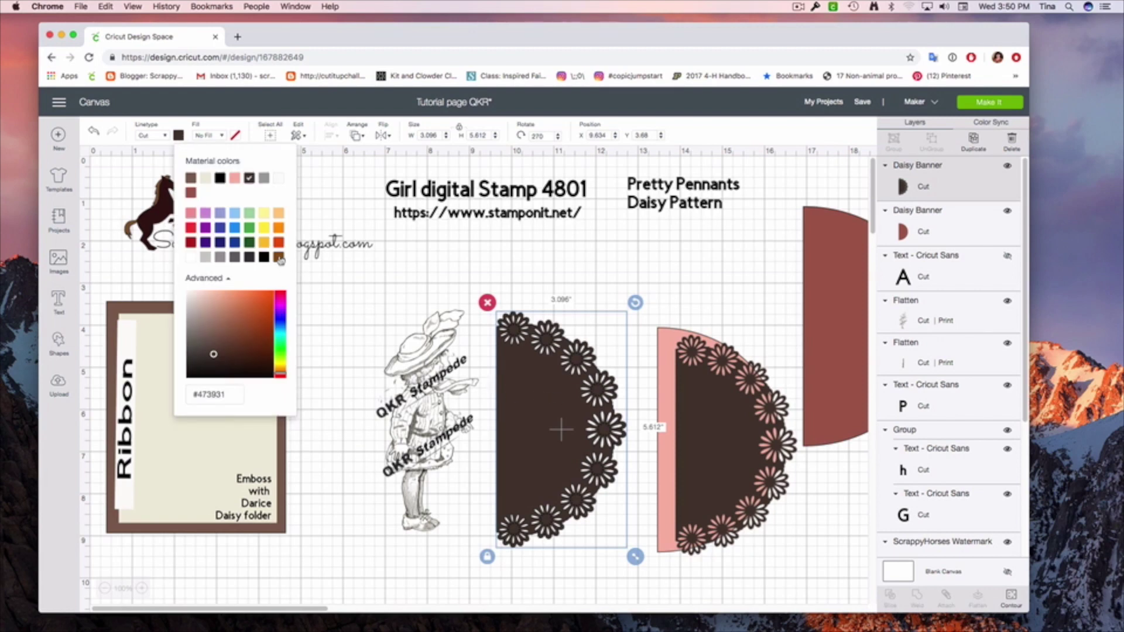
pyautogui.moveTo(213, 353)
pyautogui.mouseDown()
pyautogui.moveTo(233, 304)
pyautogui.moveTo(222, 329)
pyautogui.moveTo(240, 337)
pyautogui.mouseUp()
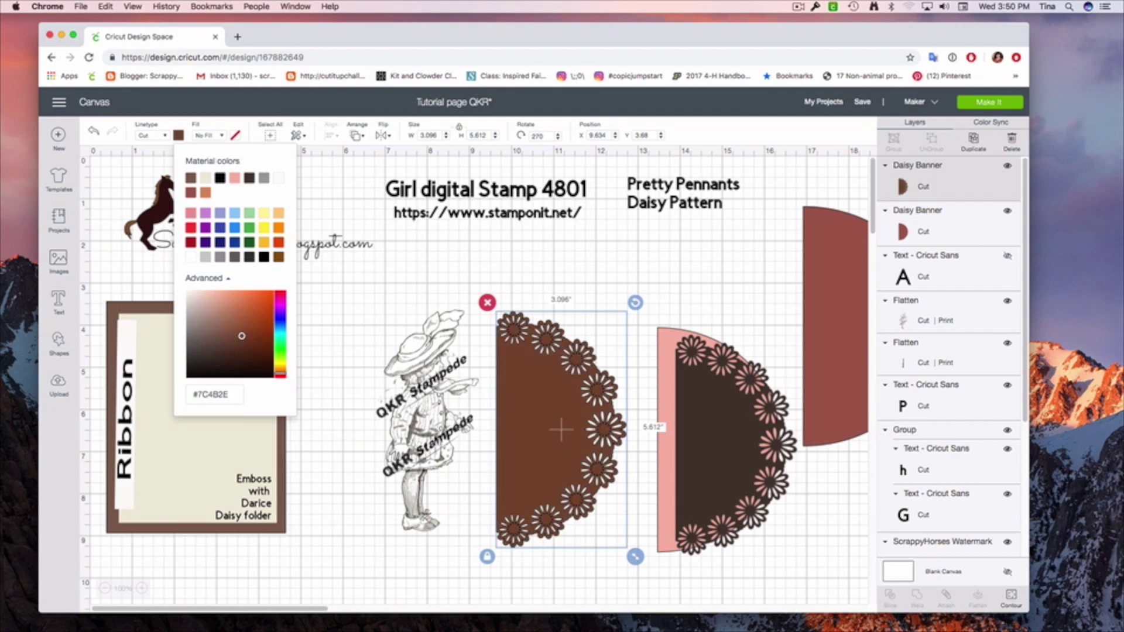
pyautogui.moveTo(436, 439)
pyautogui.mouseDown()
pyautogui.moveTo(513, 439)
pyautogui.moveTo(418, 441)
pyautogui.mouseUp()
# Send the girl stamp to front, preview it over the brown banner, then set it just left.
pyautogui.rightClick(418, 441)
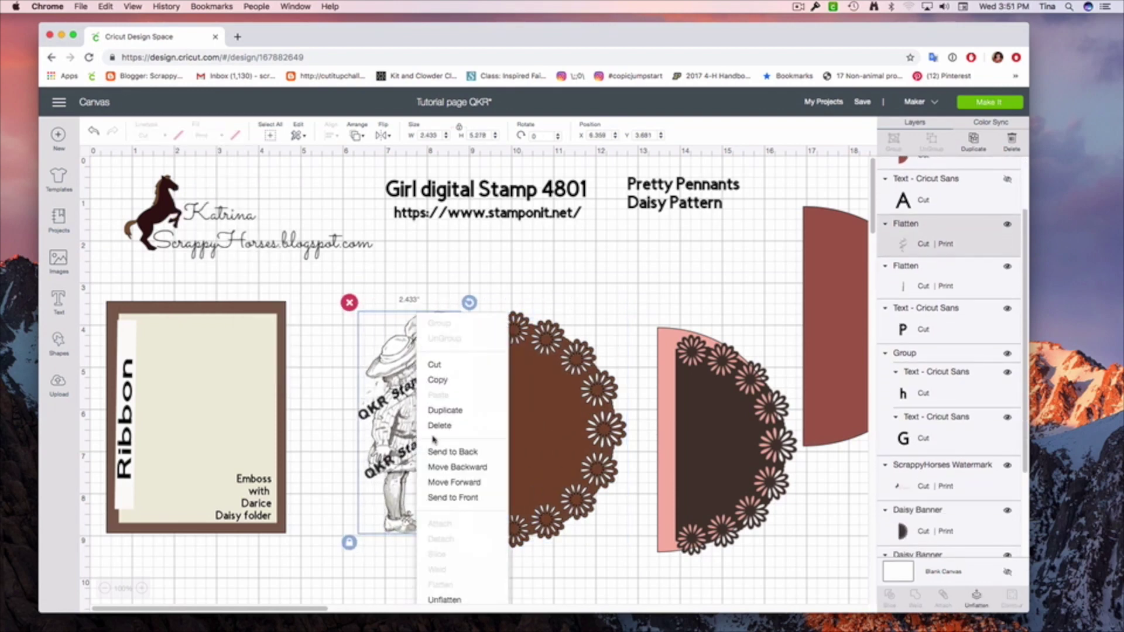
pyautogui.click(453, 497)
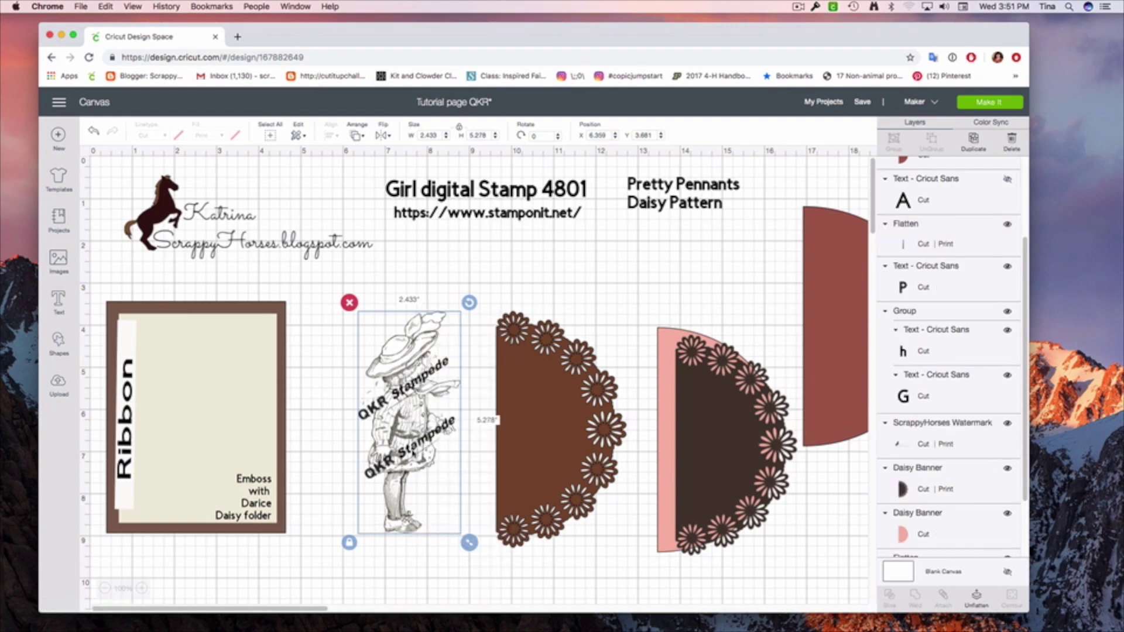
pyautogui.moveTo(414, 453); pyautogui.dragTo(538, 464)
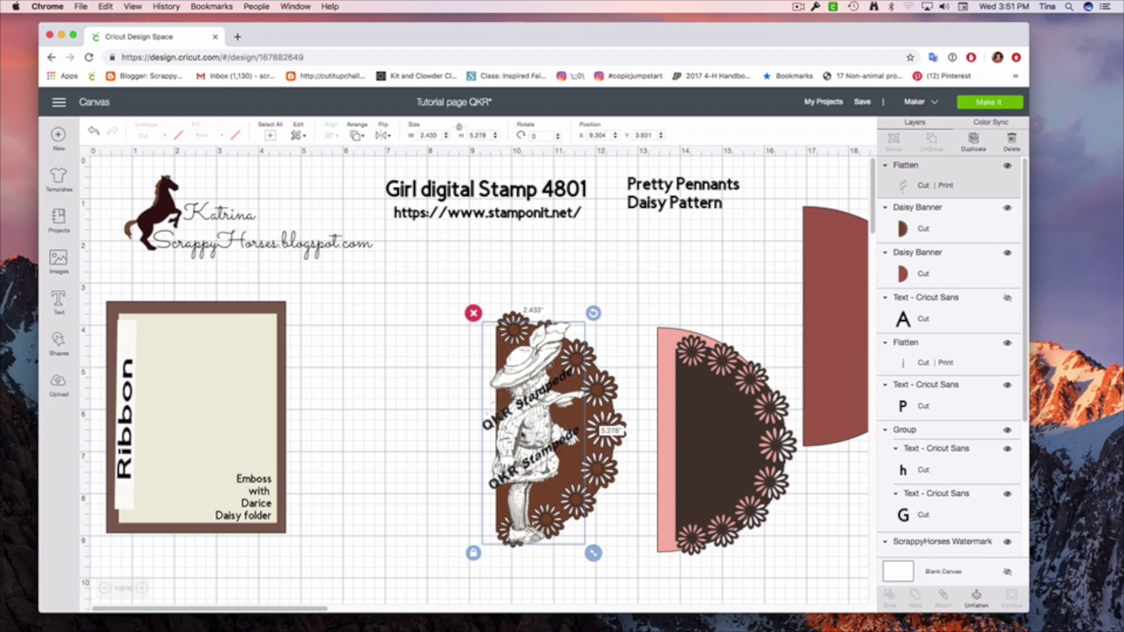
pyautogui.click(402, 438)
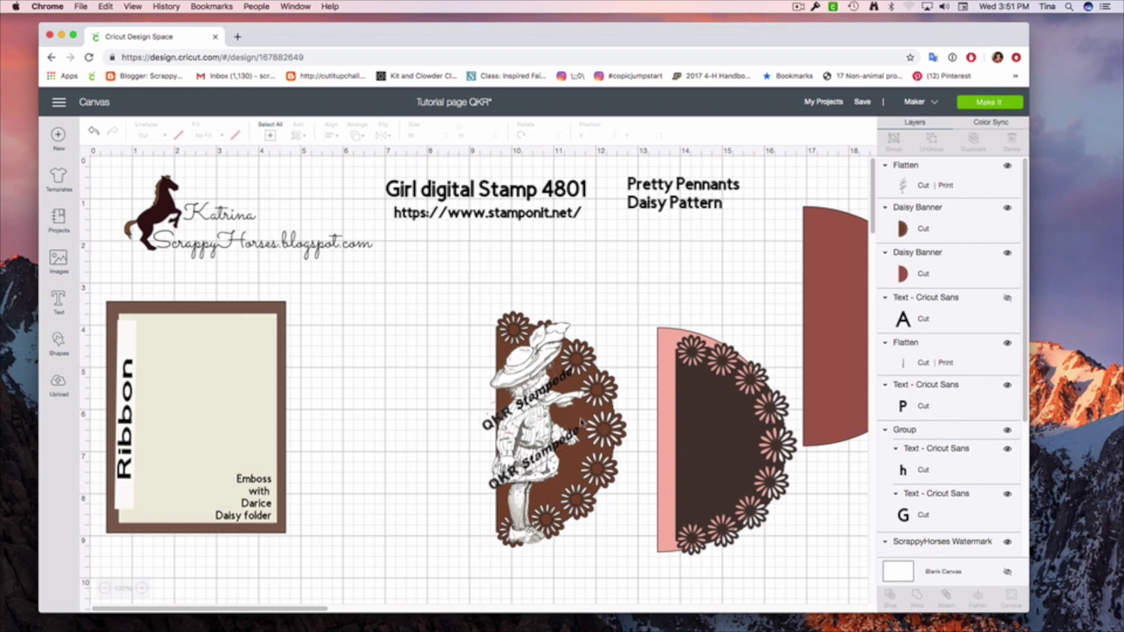
pyautogui.moveTo(528, 443); pyautogui.dragTo(391, 442)
# Nudge the brown daisy banner slightly to the left.
pyautogui.click(562, 429)
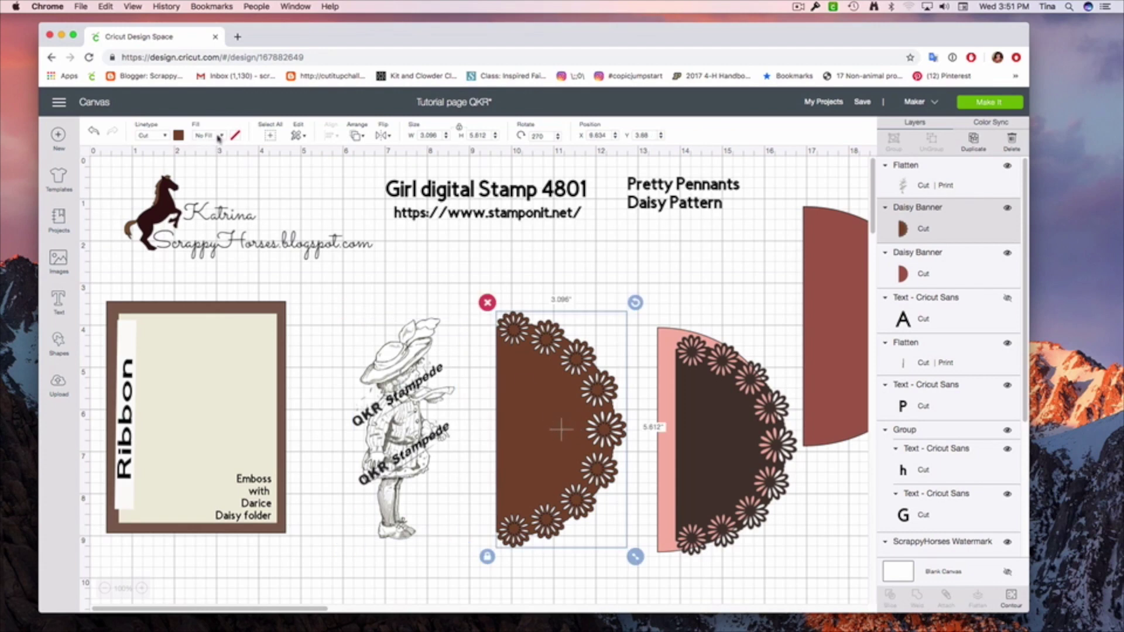
pyautogui.moveTo(530, 397); pyautogui.dragTo(497, 398)
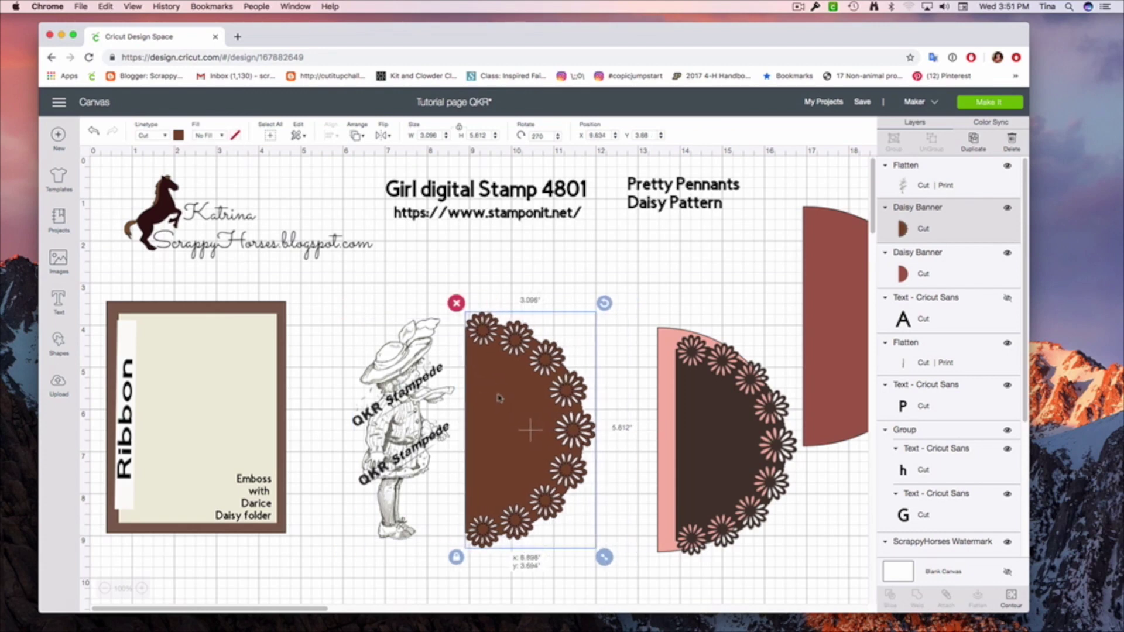
pyautogui.click(222, 138)
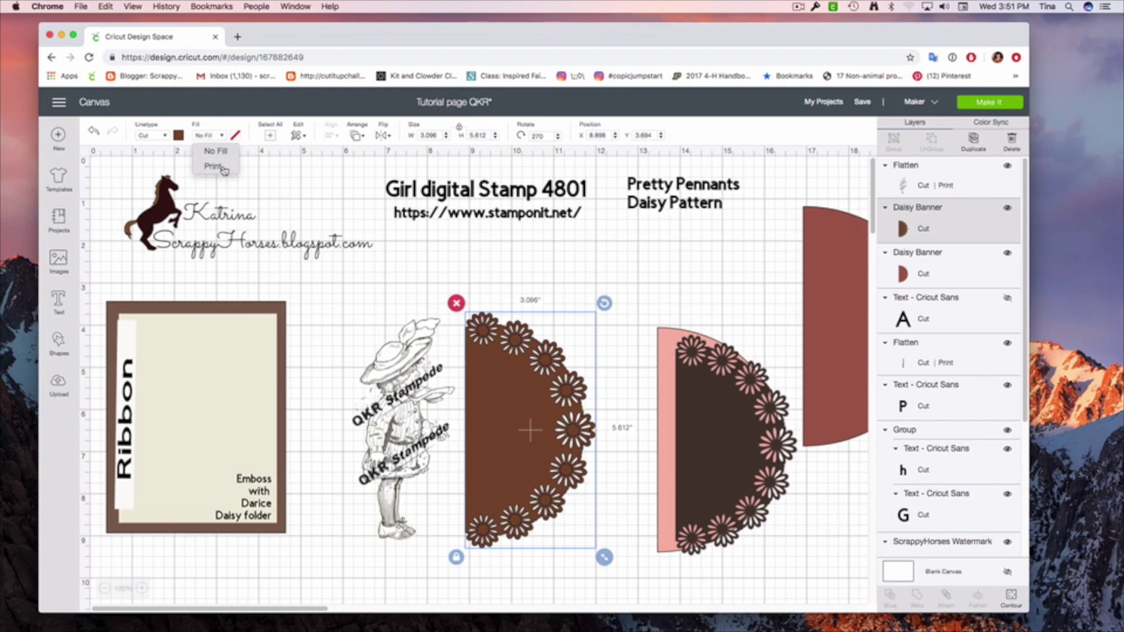
pyautogui.click(319, 323)
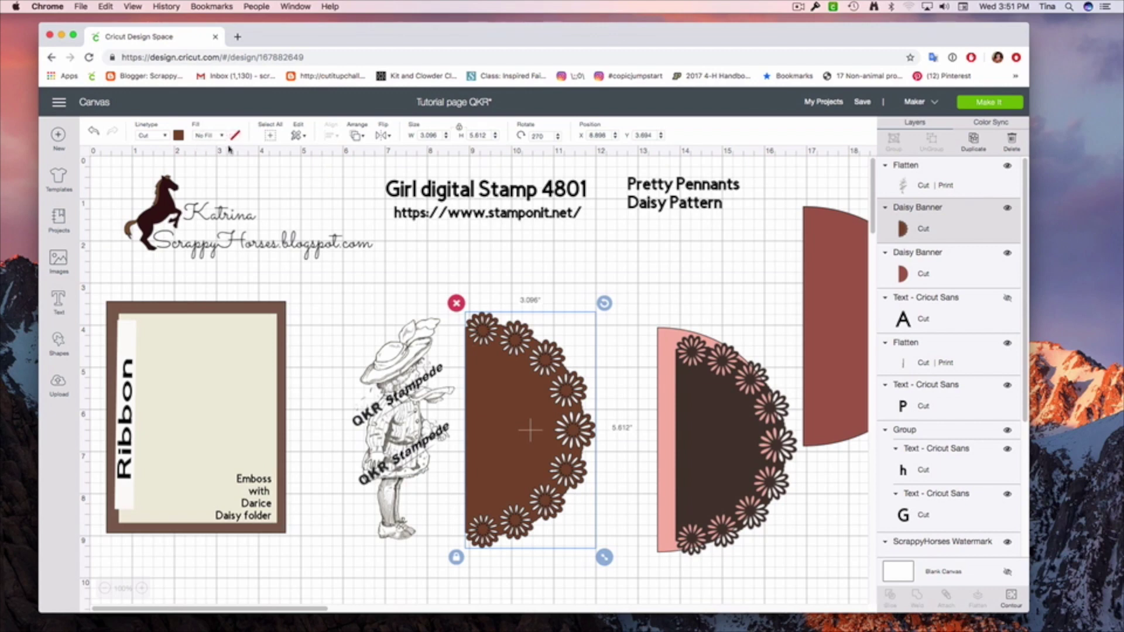
# Set the brown banner's fill to Print with the Pattern print type.
pyautogui.click(208, 138)
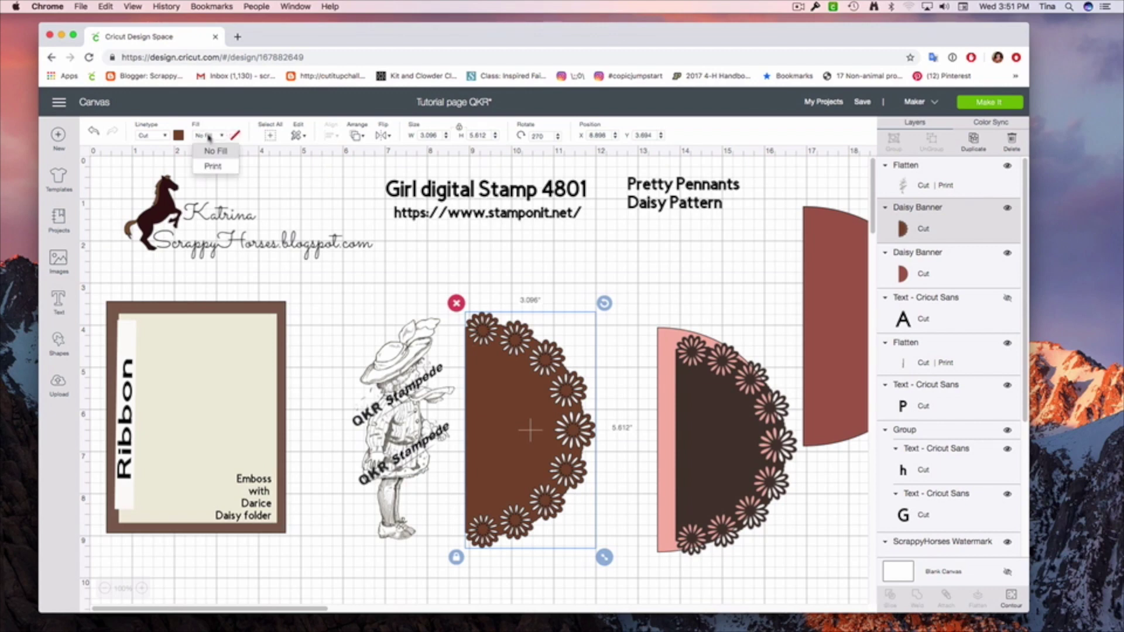
pyautogui.click(214, 166)
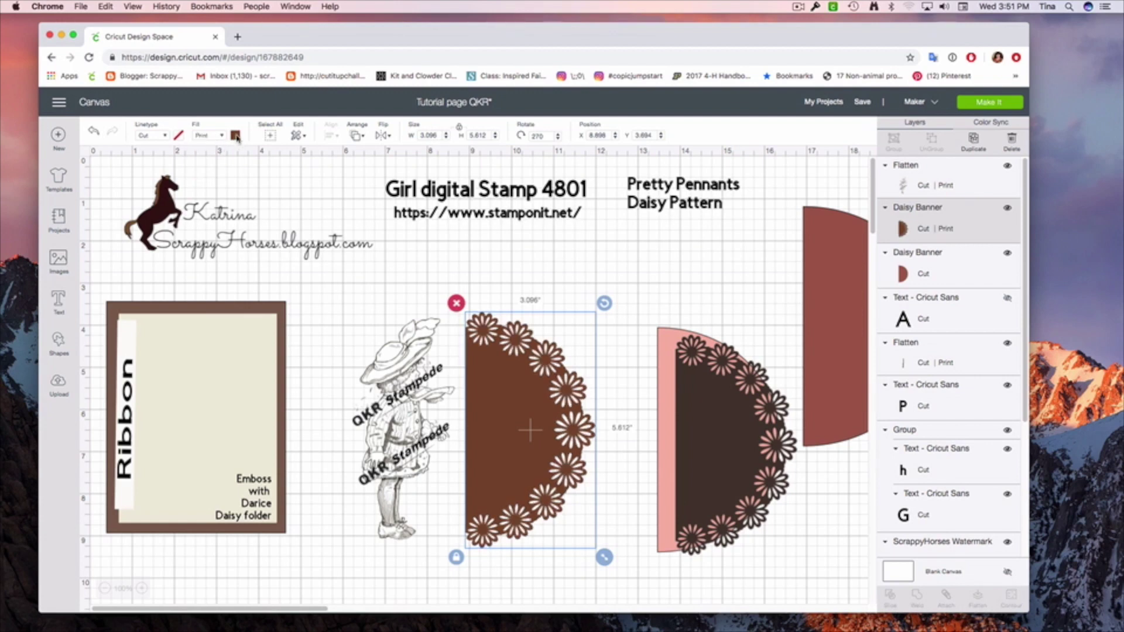
pyautogui.click(235, 136)
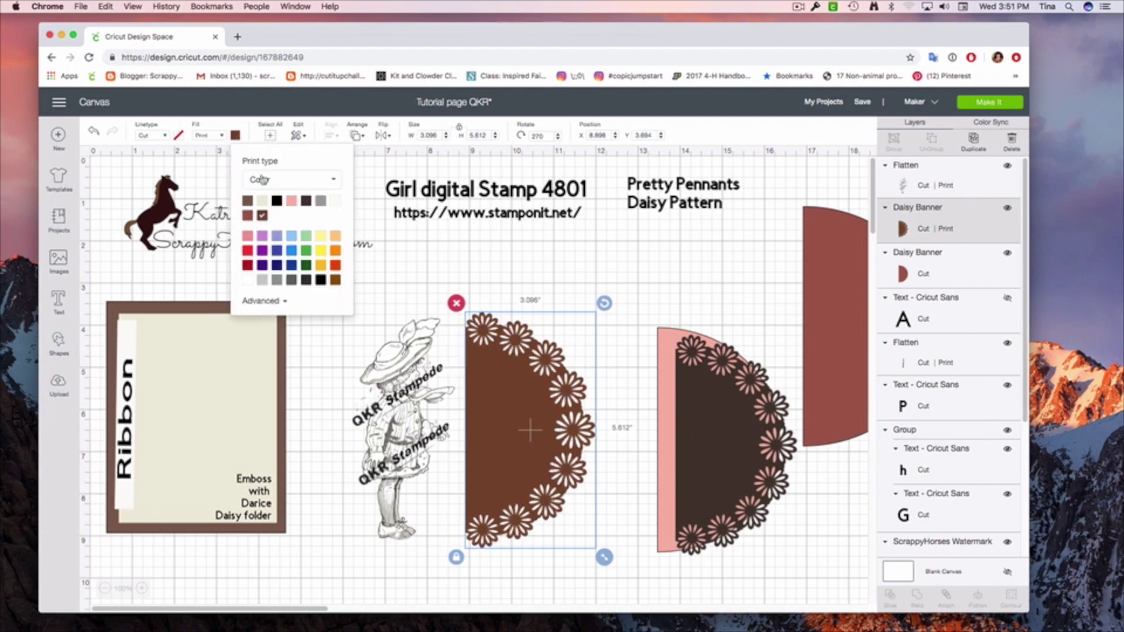
pyautogui.click(264, 181)
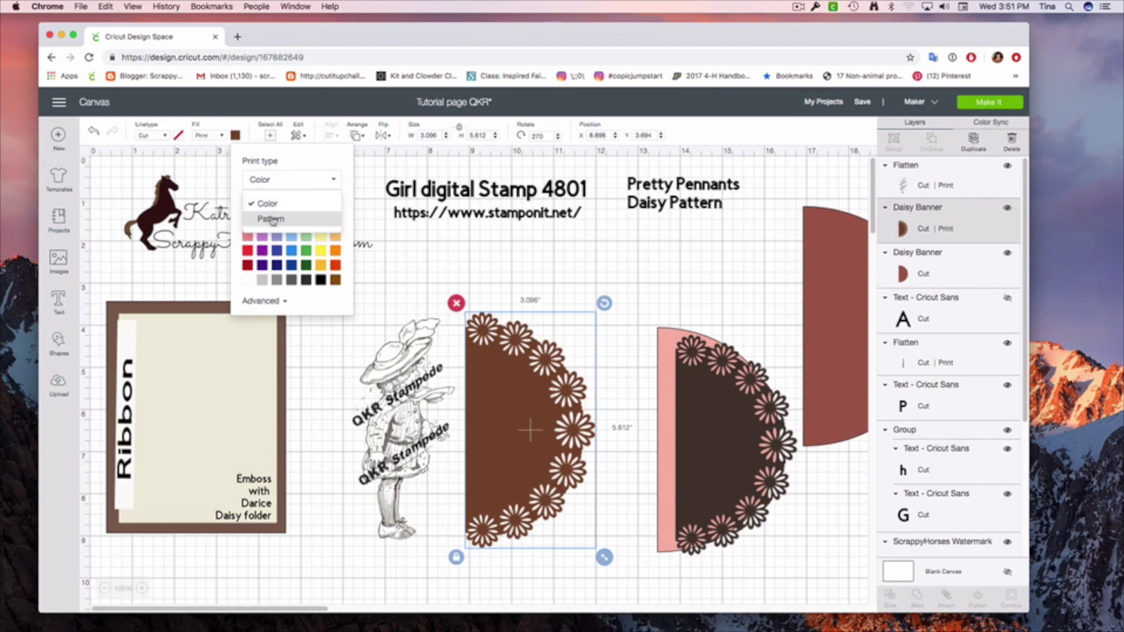
pyautogui.click(271, 219)
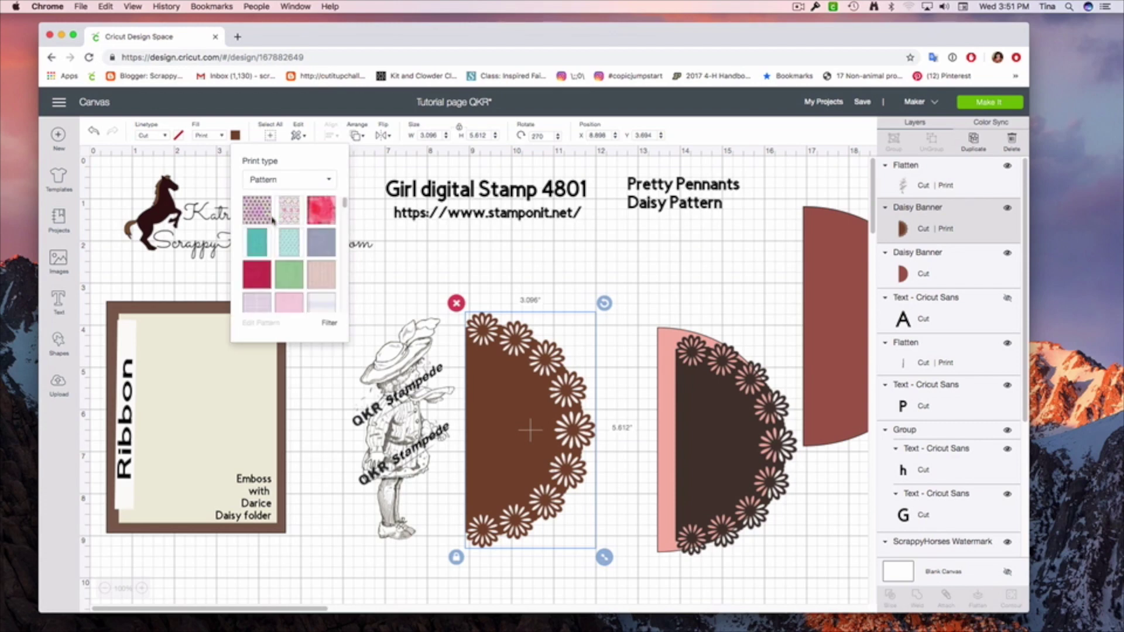
# Fill the copied daisy banner with the pale pink dotted print pattern.
pyautogui.scroll(-10, 293, 253)
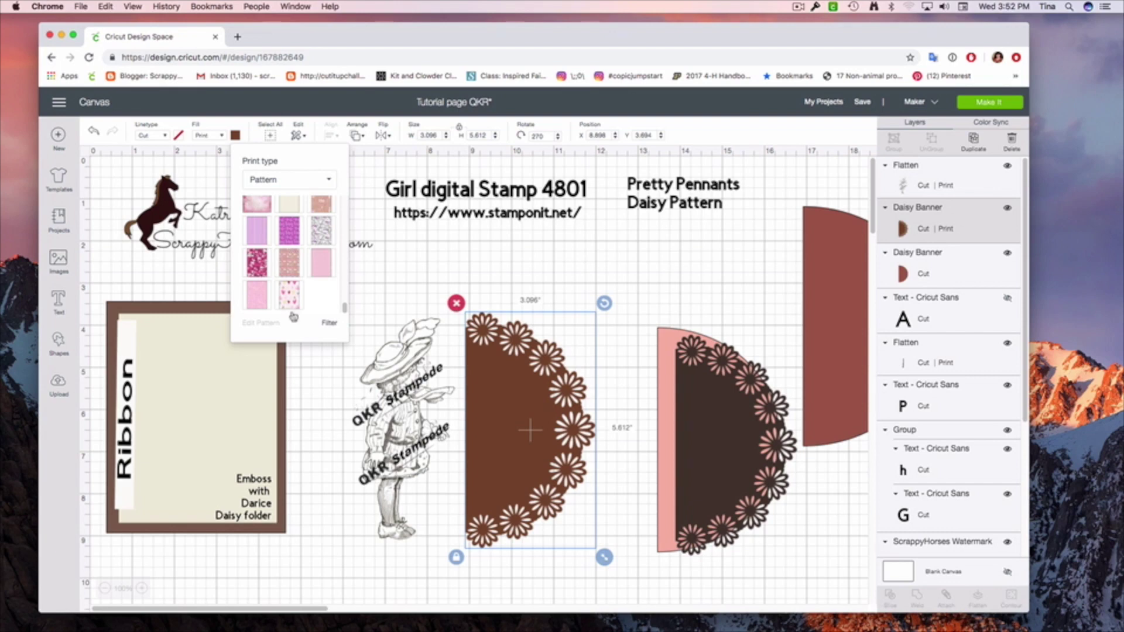
pyautogui.click(330, 323)
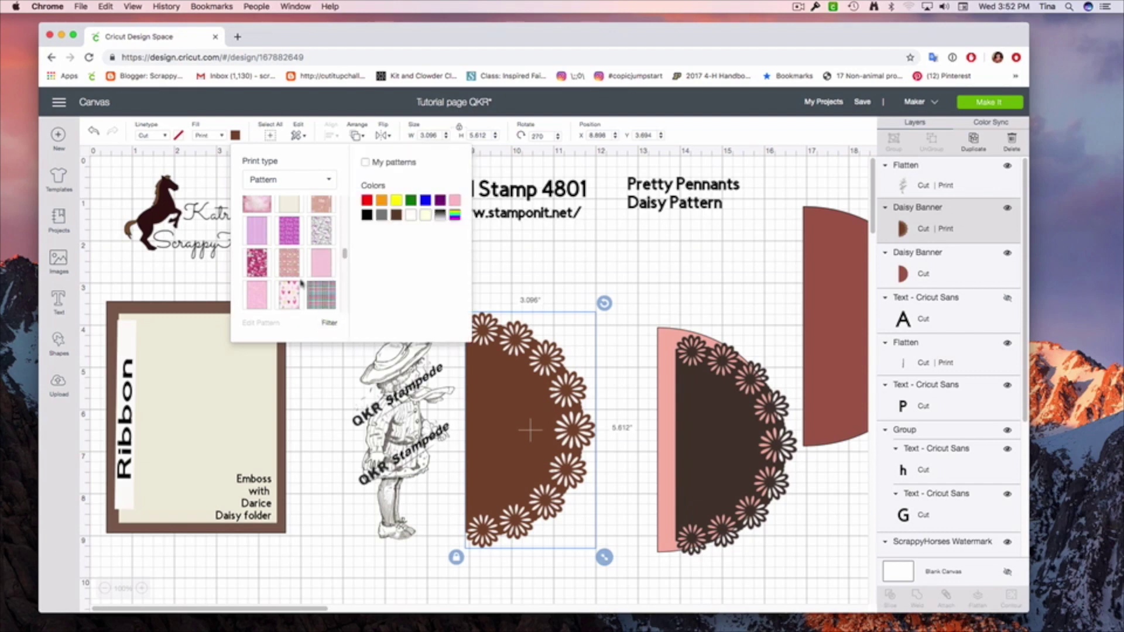
pyautogui.scroll(-3, 299, 281)
pyautogui.scroll(-1, 299, 281)
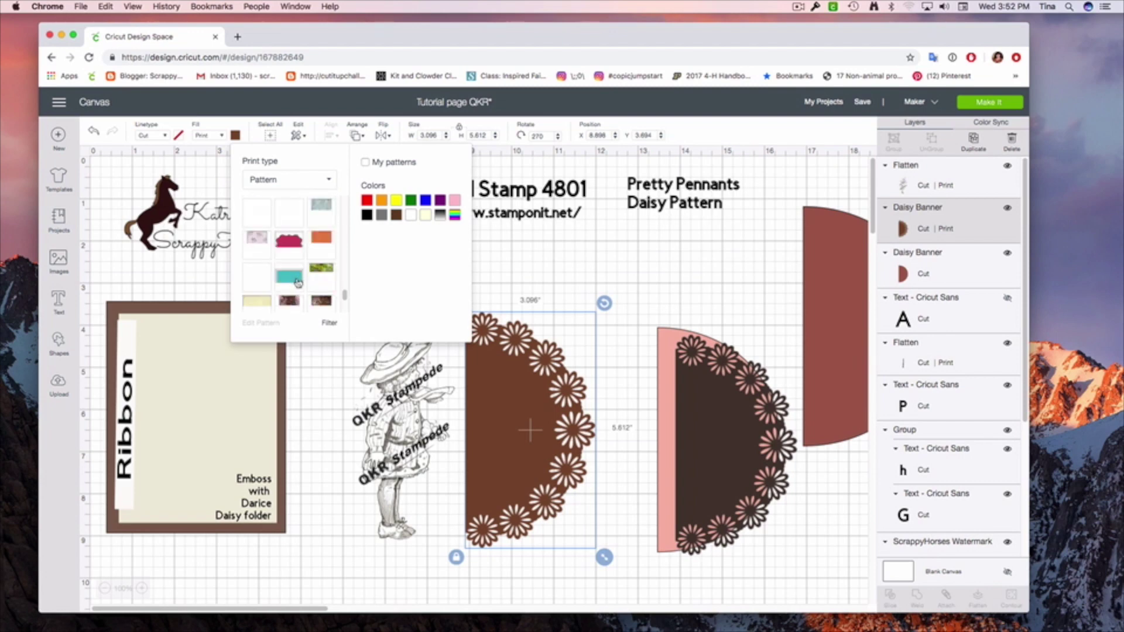
pyautogui.scroll(-1, 298, 283)
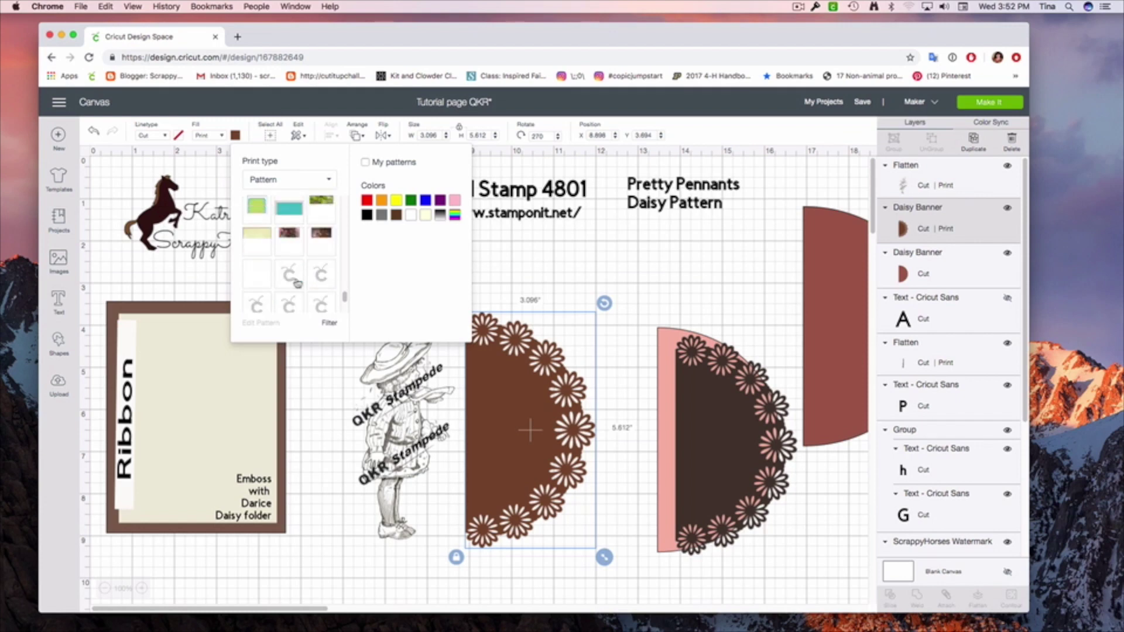
pyautogui.scroll(2, 298, 283)
pyautogui.scroll(3, 298, 284)
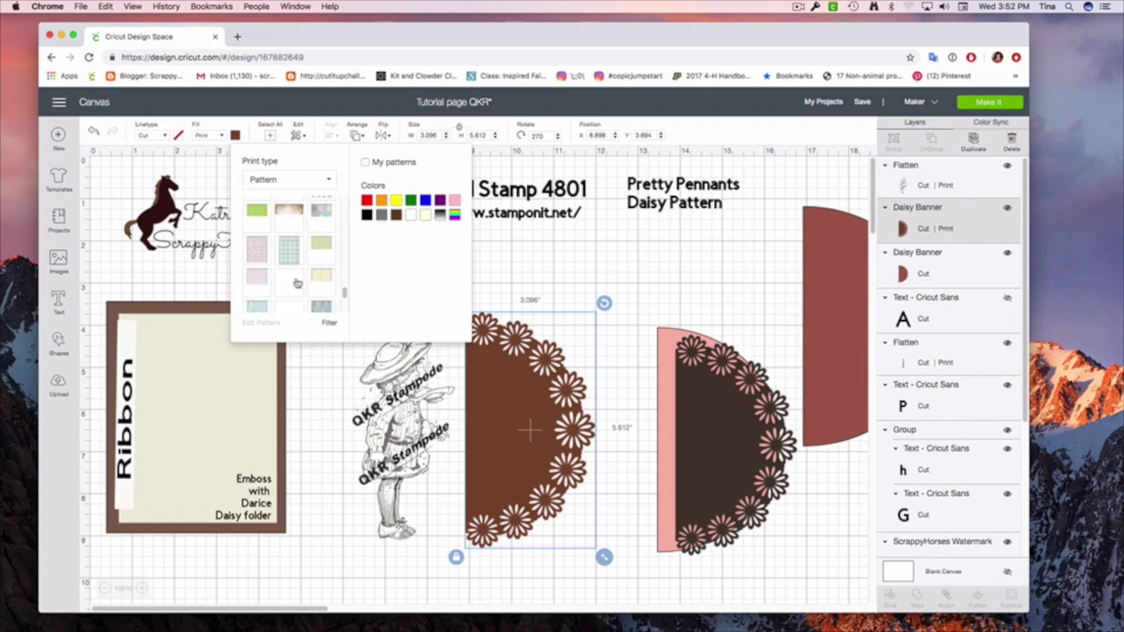
pyautogui.scroll(5, 297, 285)
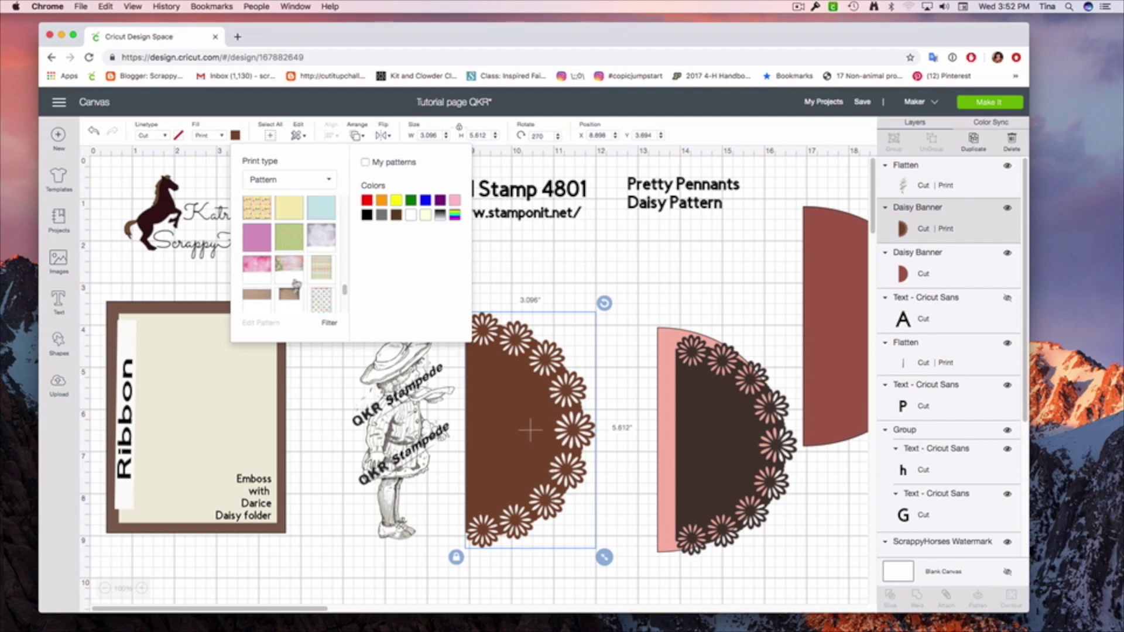
pyautogui.scroll(4, 297, 284)
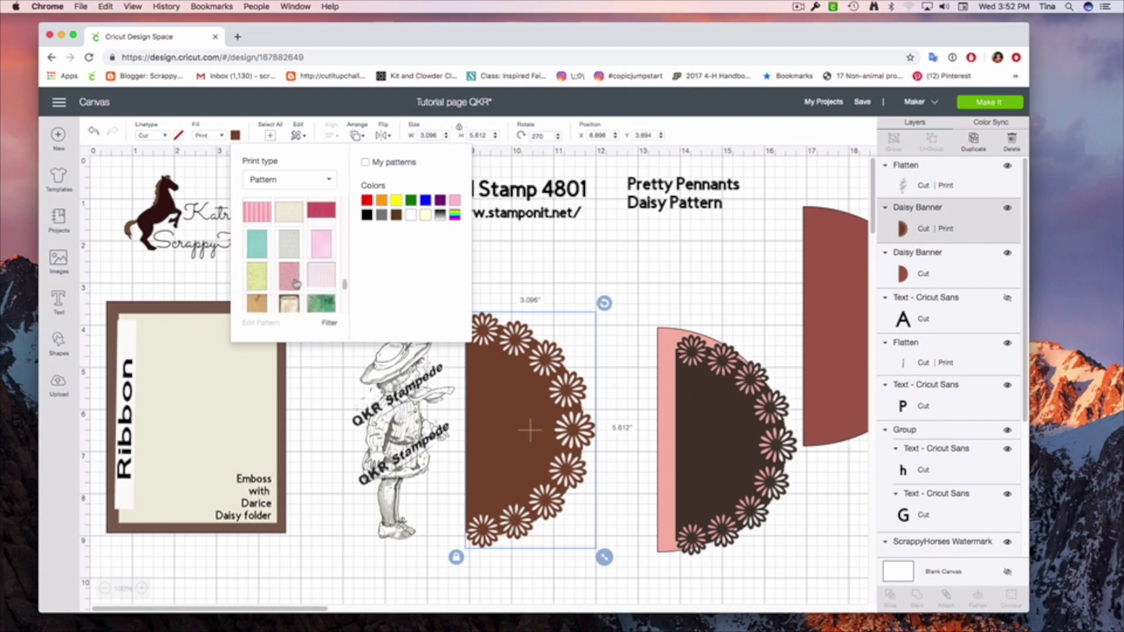
pyautogui.scroll(2, 297, 284)
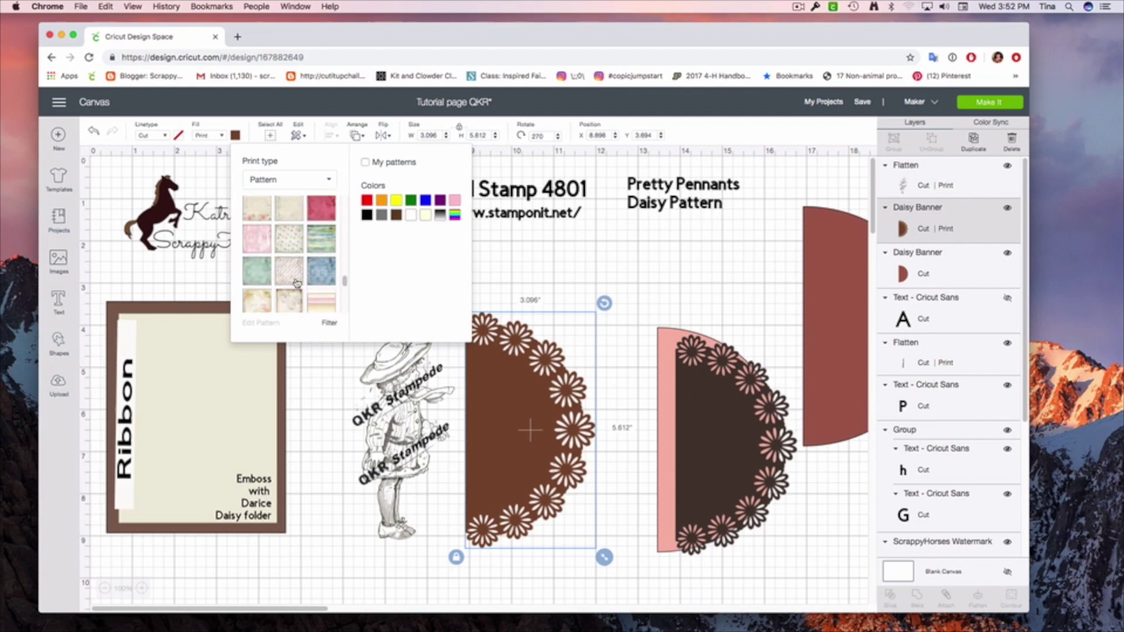
pyautogui.scroll(4, 322, 286)
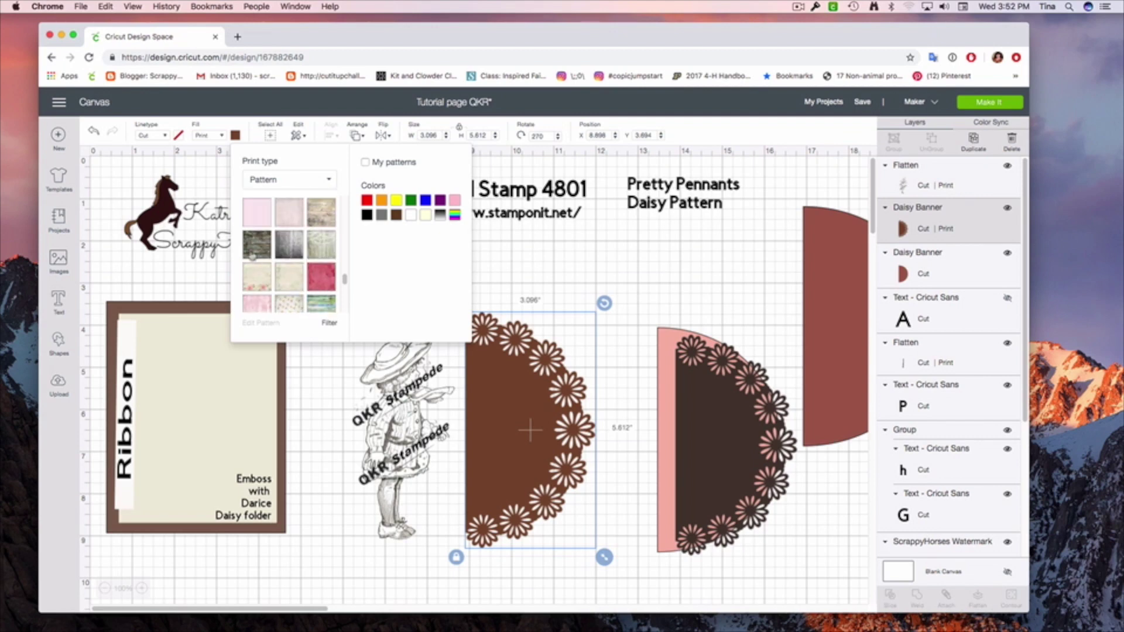
pyautogui.scroll(1, 261, 254)
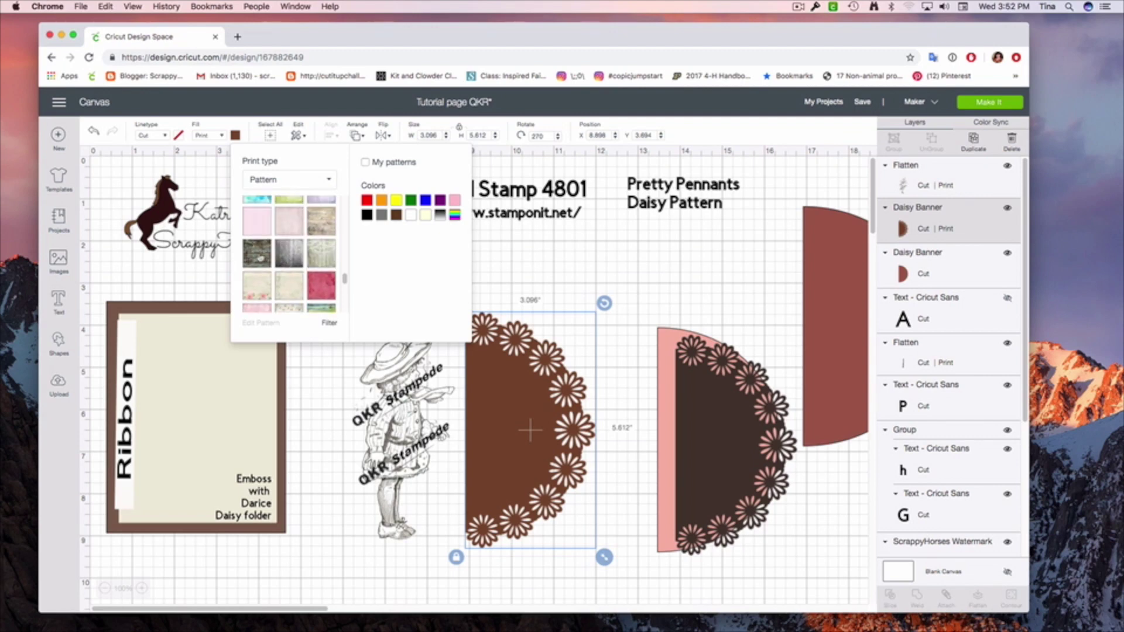
pyautogui.scroll(1, 262, 258)
pyautogui.click(292, 237)
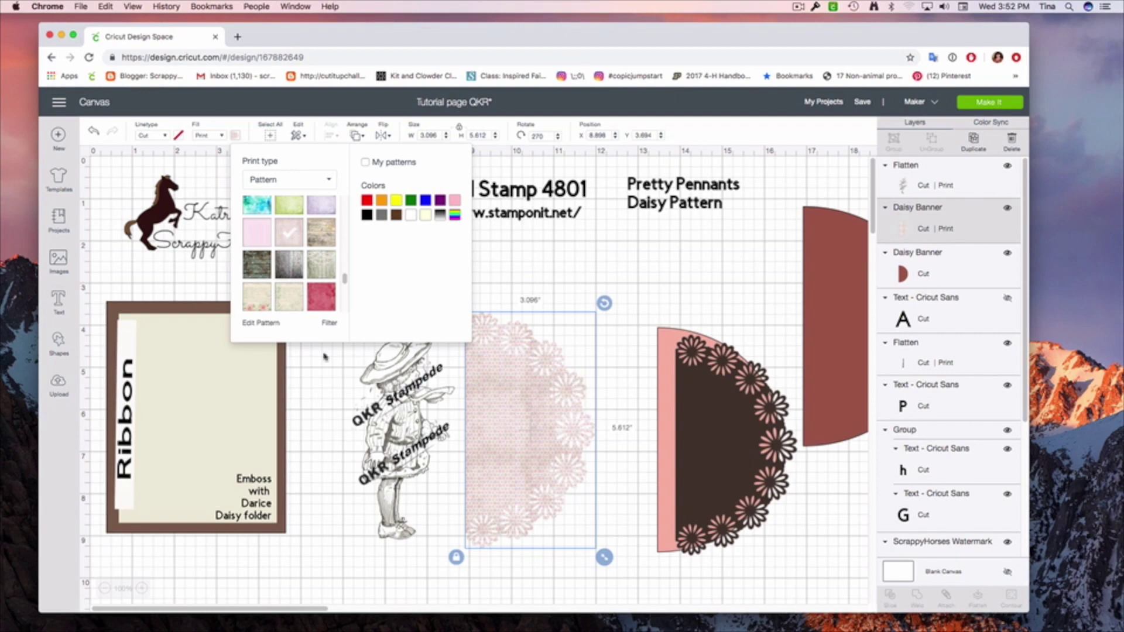
# Scale the banner's pattern to about 189.
pyautogui.click(262, 322)
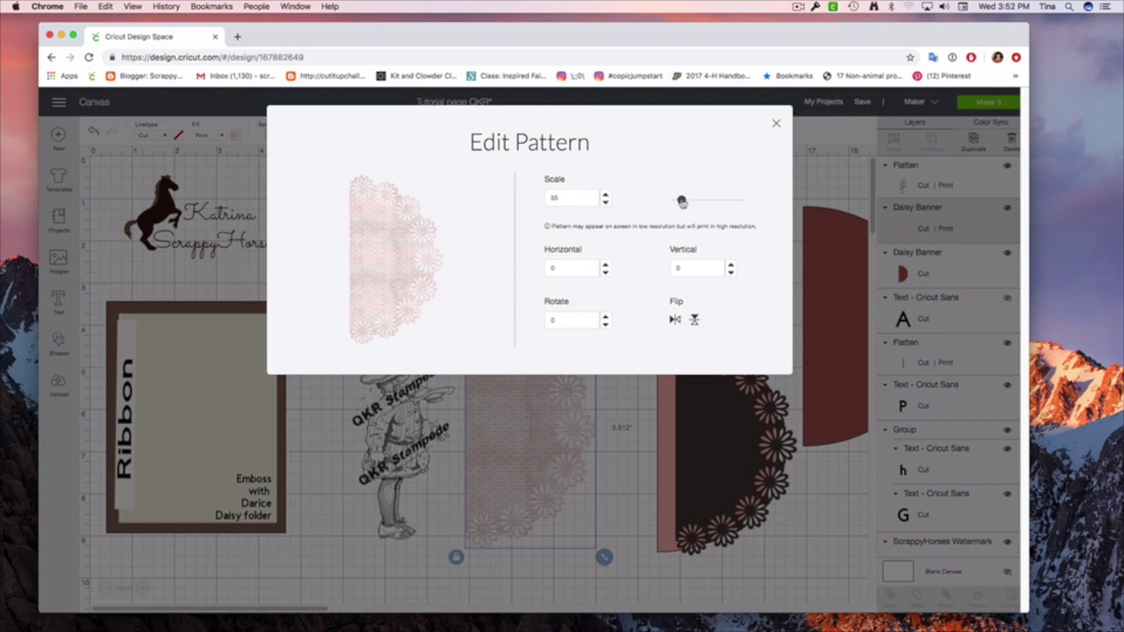
pyautogui.moveTo(682, 201); pyautogui.dragTo(705, 202)
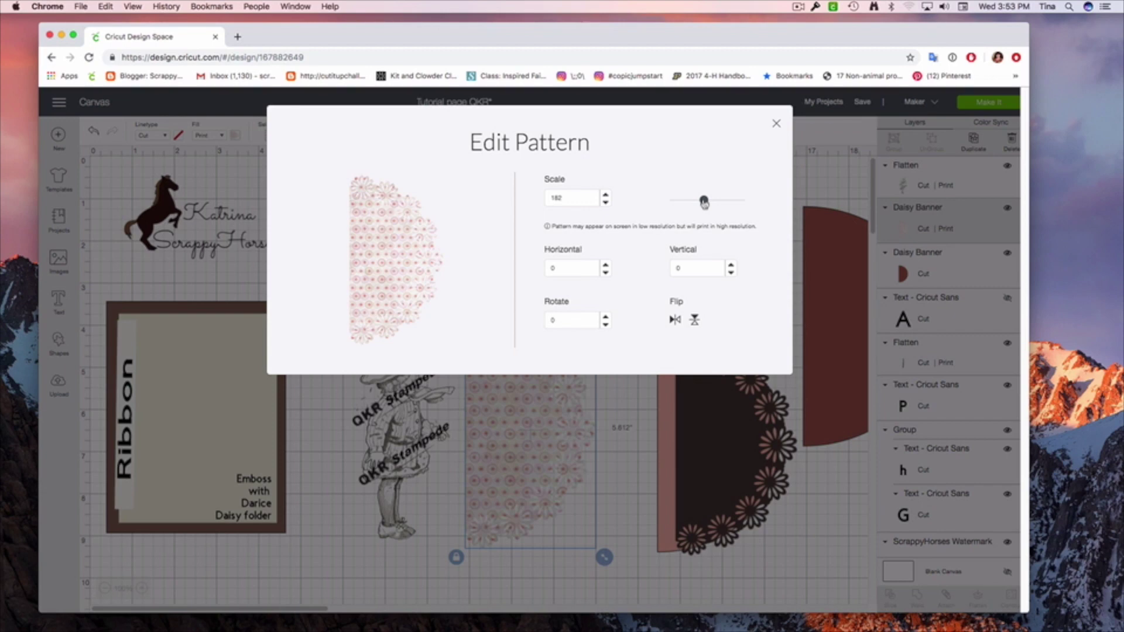
pyautogui.moveTo(704, 202); pyautogui.dragTo(698, 203)
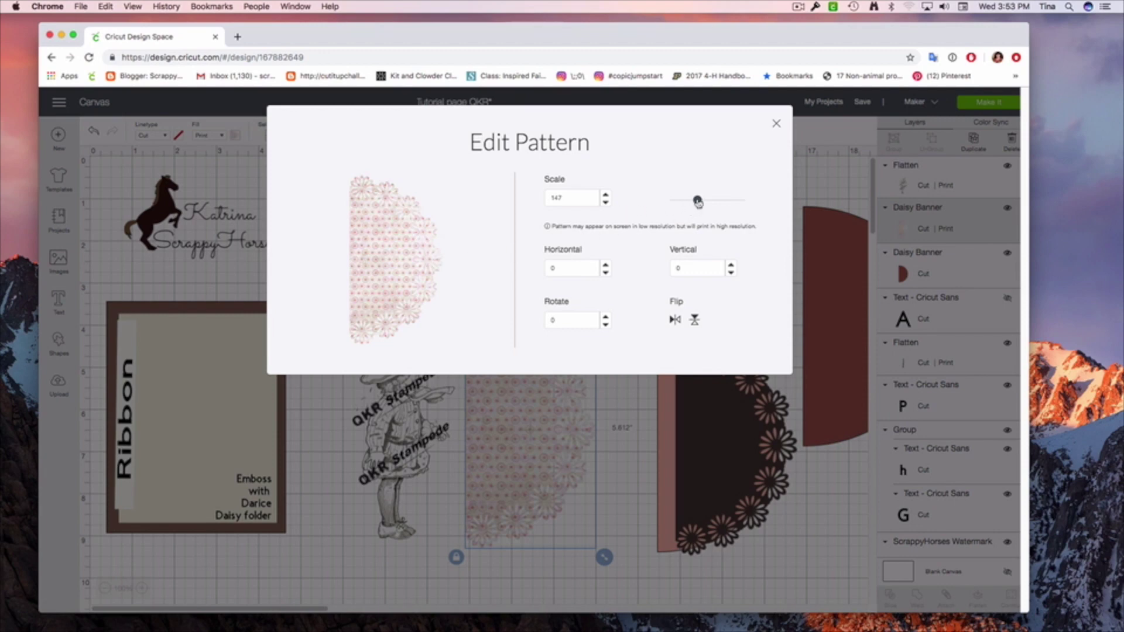
pyautogui.moveTo(698, 202); pyautogui.dragTo(713, 205)
pyautogui.moveTo(713, 205); pyautogui.dragTo(704, 202)
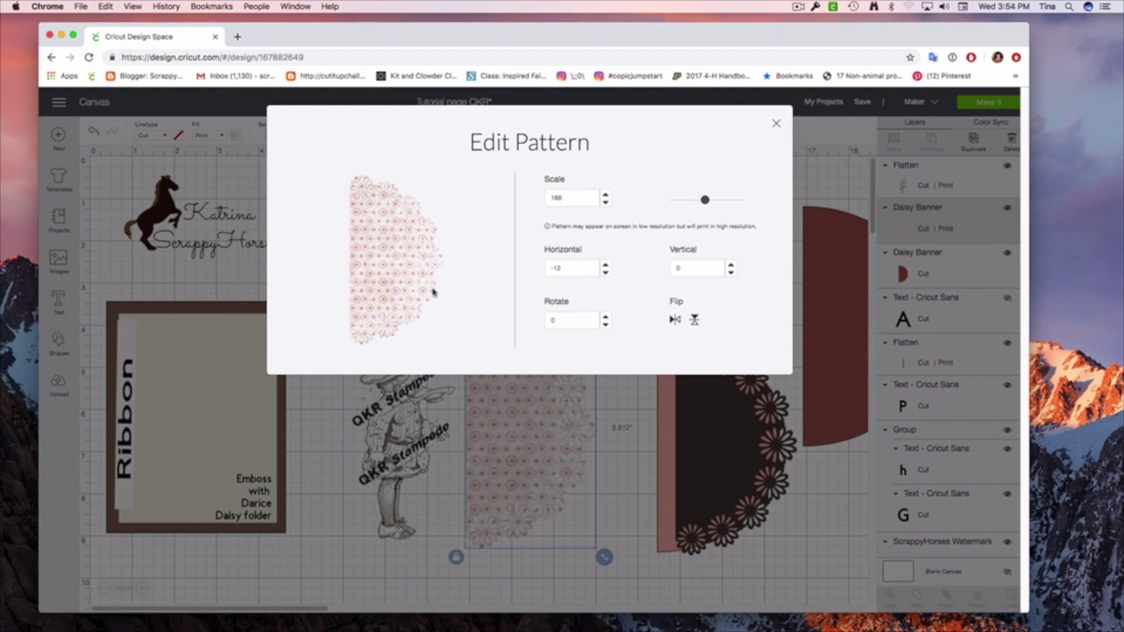
# Offset the pattern to horizontal -12, vertical 15, rotate it 12, flip it, and close the editor.
pyautogui.click(731, 265)
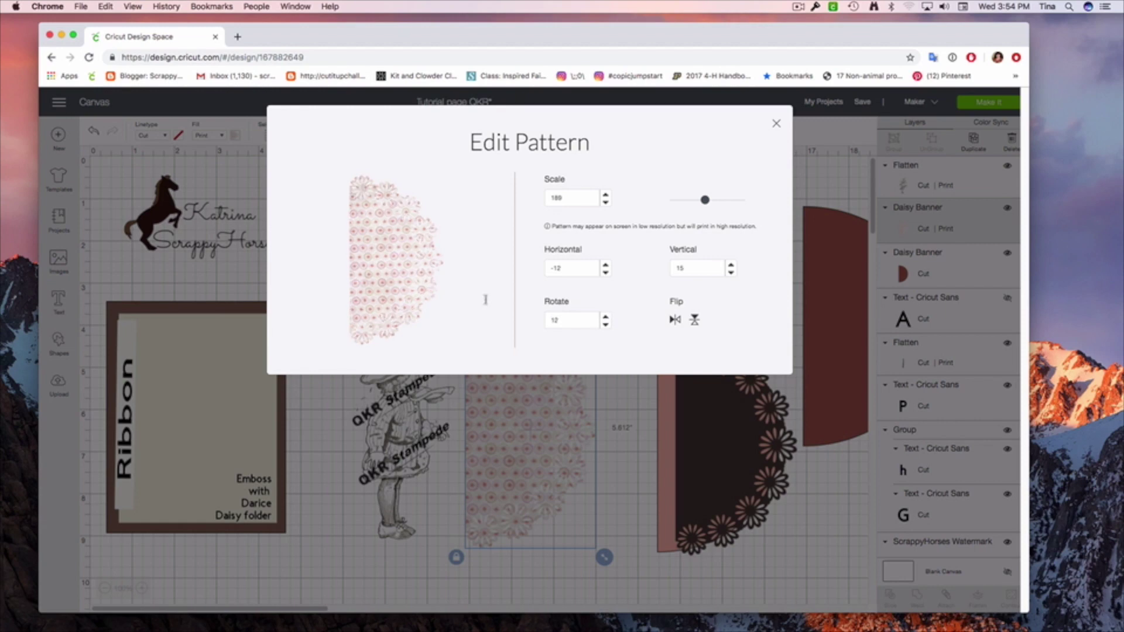
pyautogui.click(607, 316)
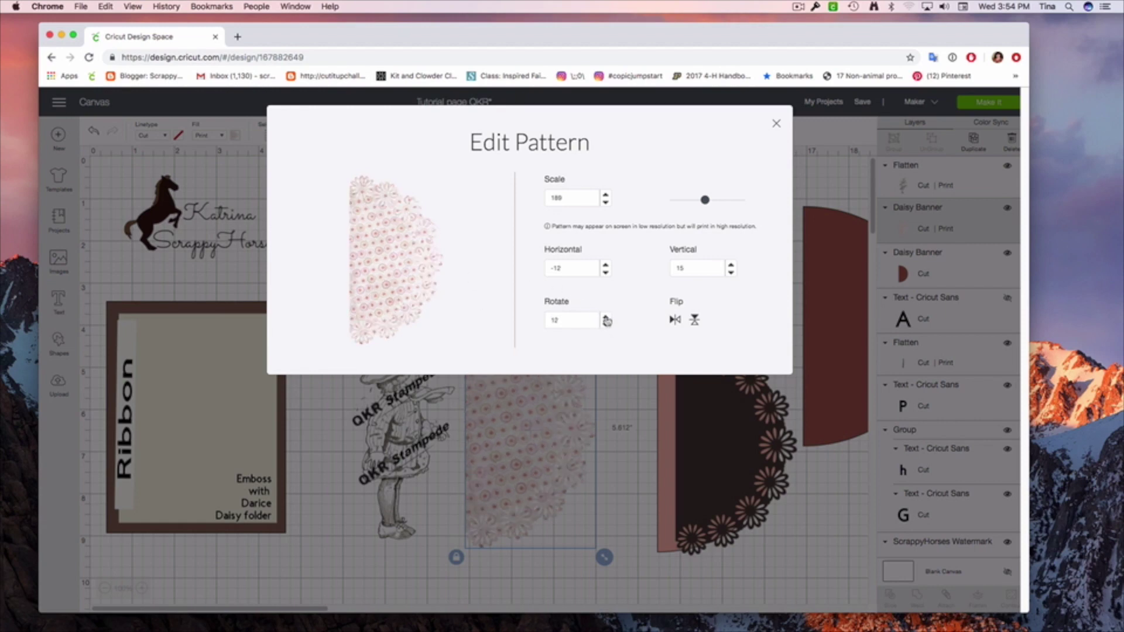
pyautogui.click(695, 321)
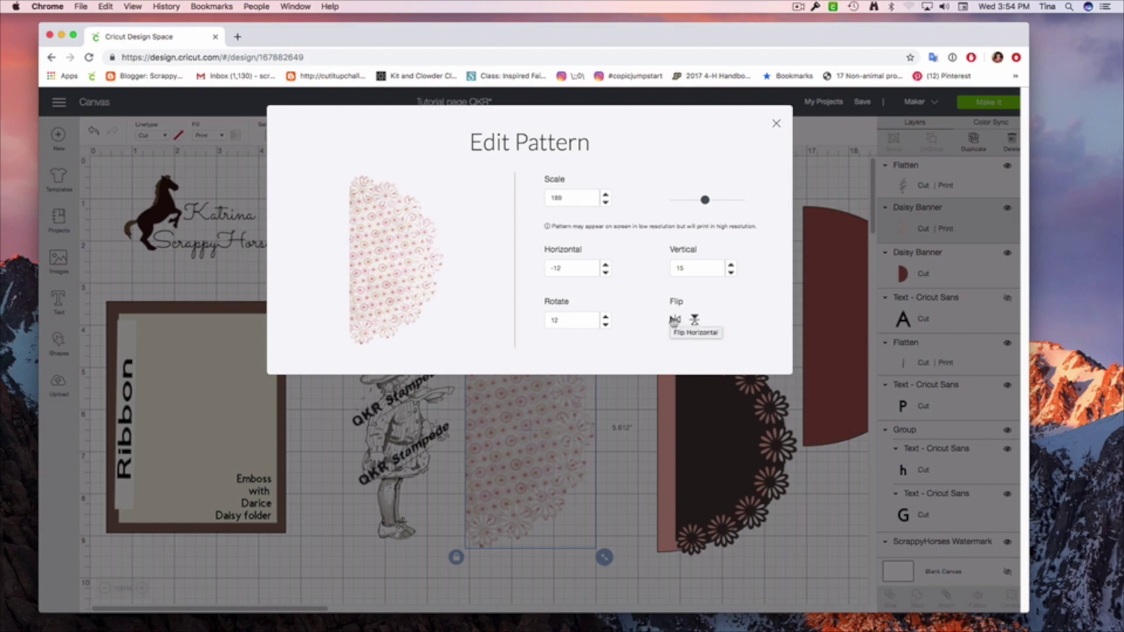
pyautogui.click(776, 124)
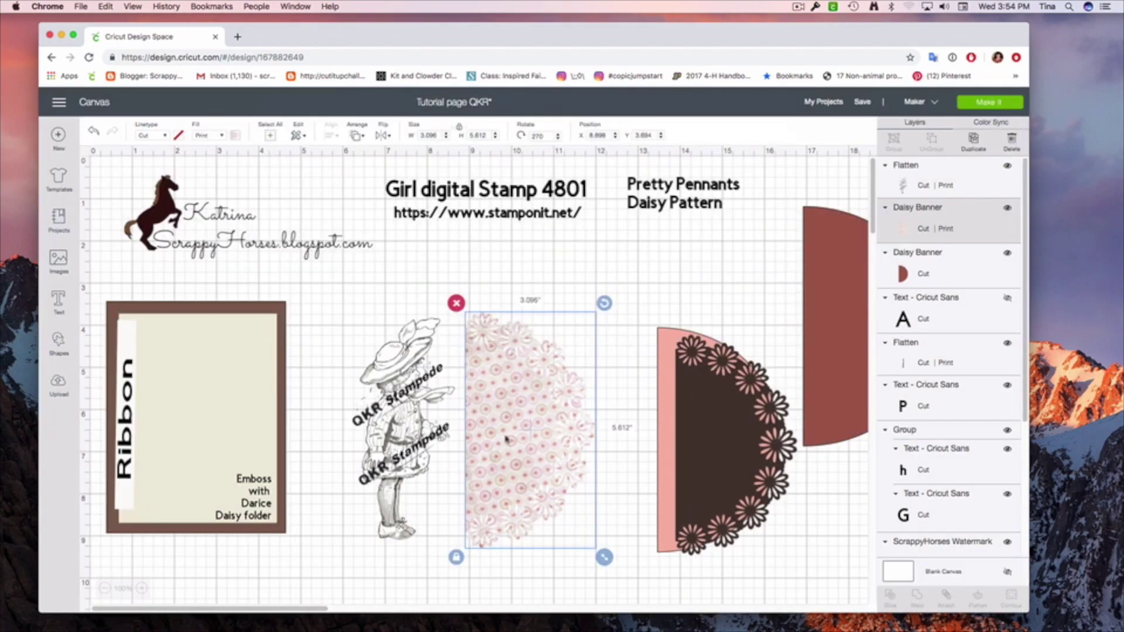
# Move the girl stamp onto the patterned banner, that banner onto the red pennant, and the dark banner onto the pink half-circle.
pyautogui.moveTo(402, 457); pyautogui.dragTo(496, 458)
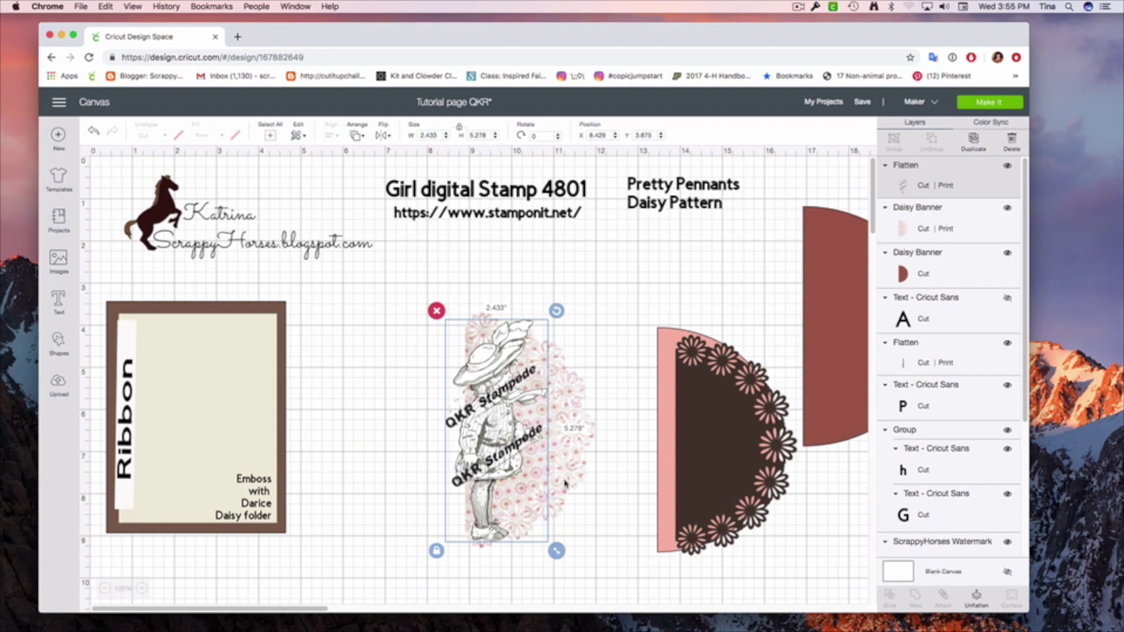
pyautogui.moveTo(565, 483); pyautogui.dragTo(836, 381)
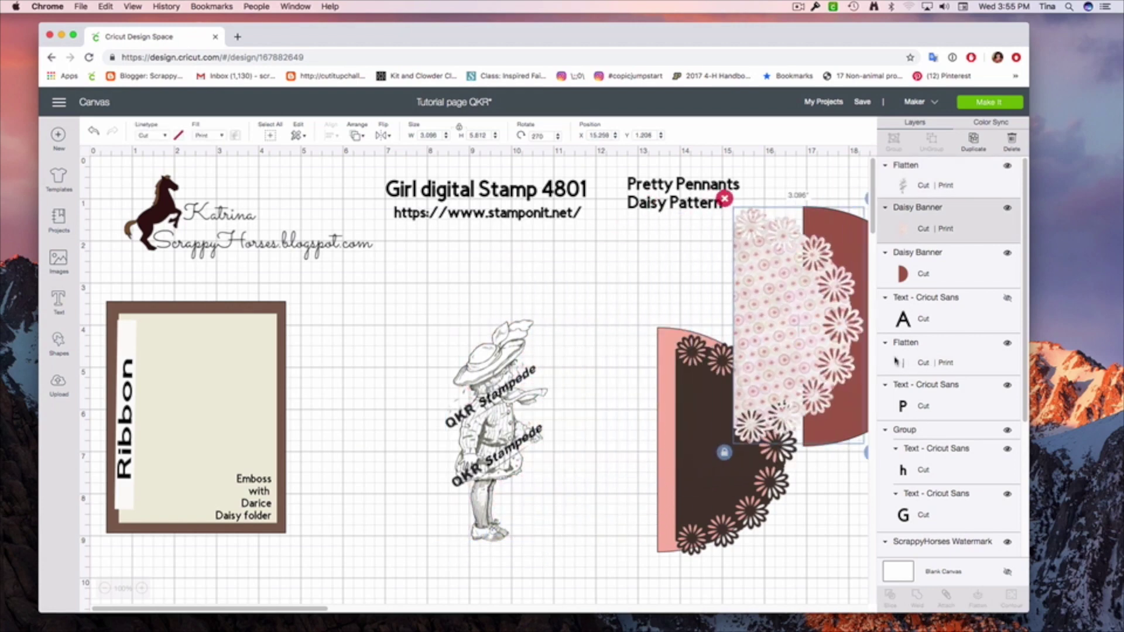
pyautogui.moveTo(763, 352); pyautogui.dragTo(843, 350)
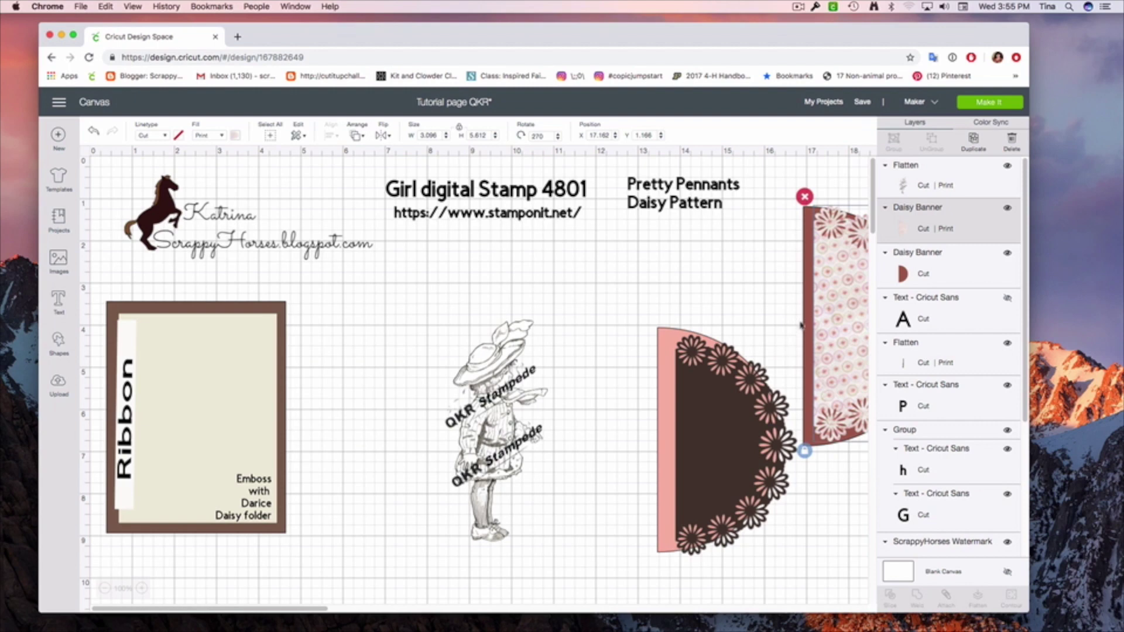
pyautogui.moveTo(706, 434); pyautogui.dragTo(691, 431)
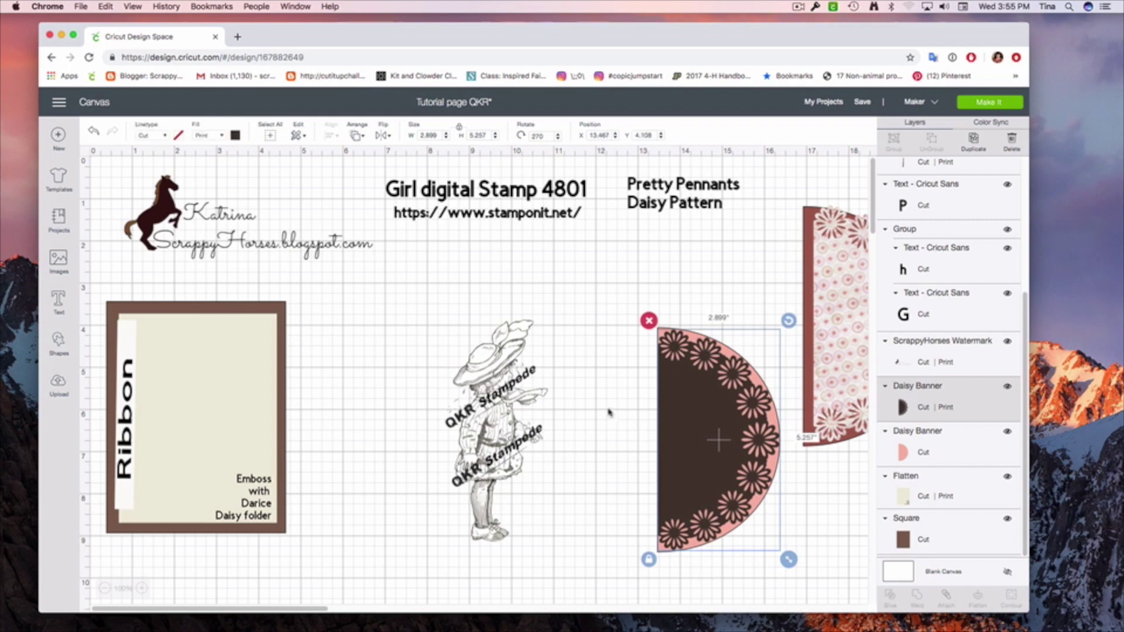
pyautogui.click(631, 375)
# Pull the pink half-circle away from the dark daisy banner and nudge the girl stamp onto that banner.
pyautogui.moveTo(637, 351); pyautogui.dragTo(565, 439)
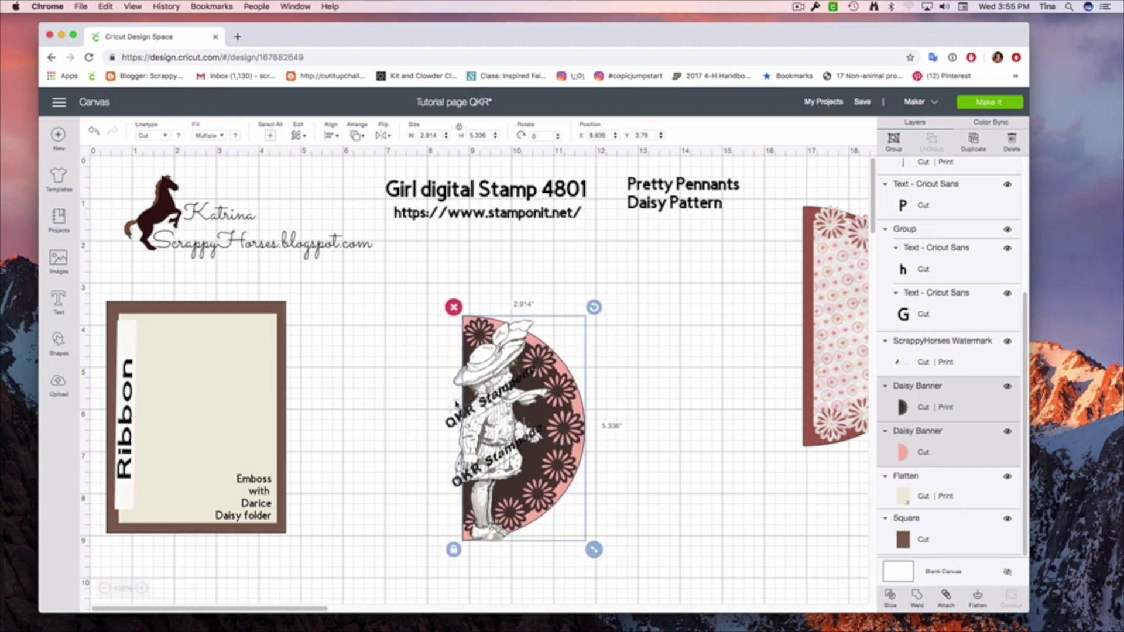
pyautogui.click(606, 494)
pyautogui.moveTo(589, 462); pyautogui.dragTo(823, 485)
pyautogui.click(528, 485)
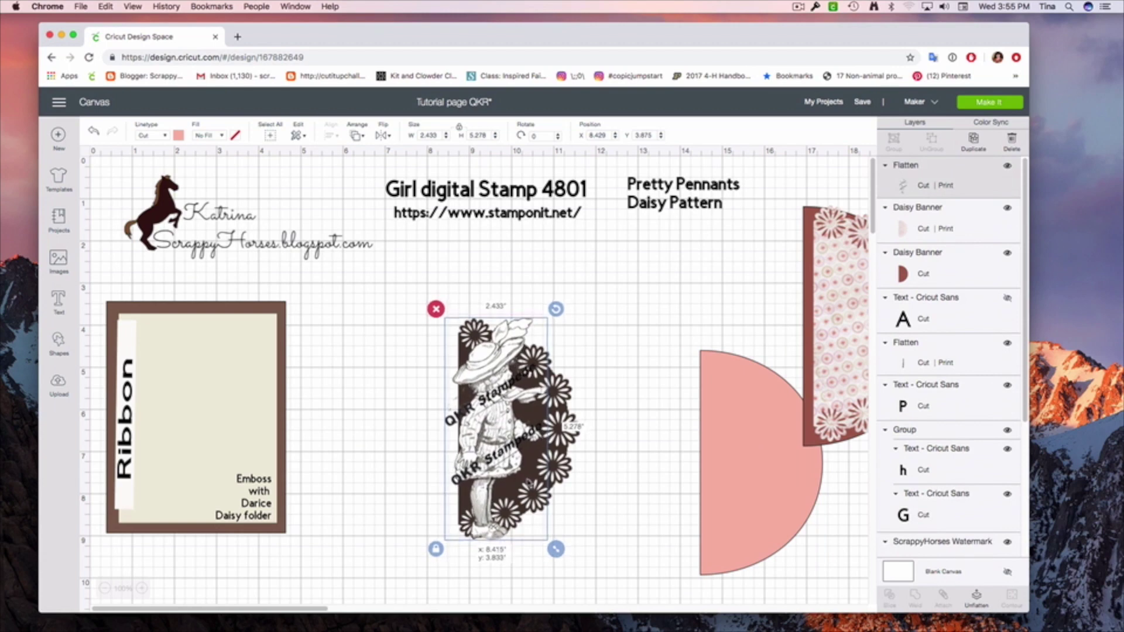
pyautogui.moveTo(529, 483); pyautogui.dragTo(524, 487)
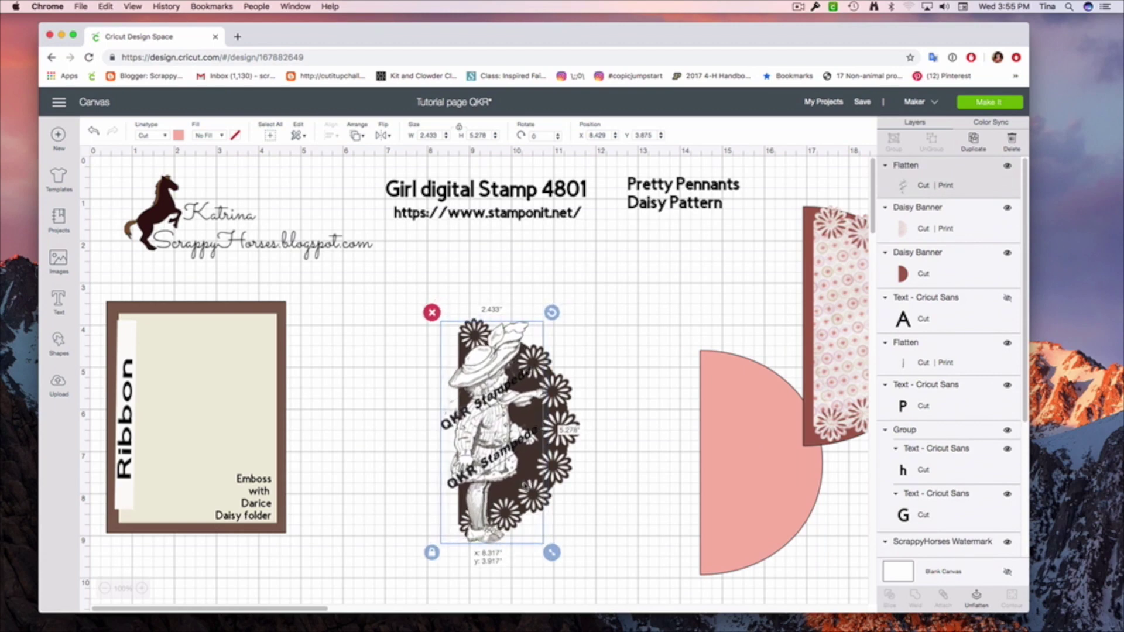
pyautogui.moveTo(526, 485); pyautogui.dragTo(526, 486)
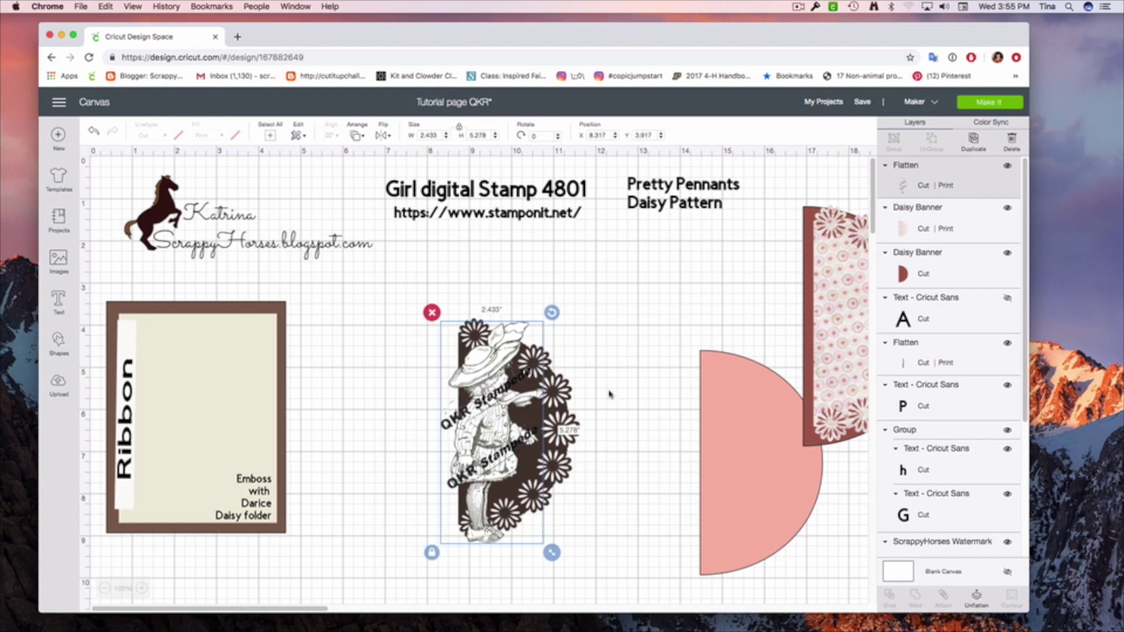
pyautogui.click(397, 293)
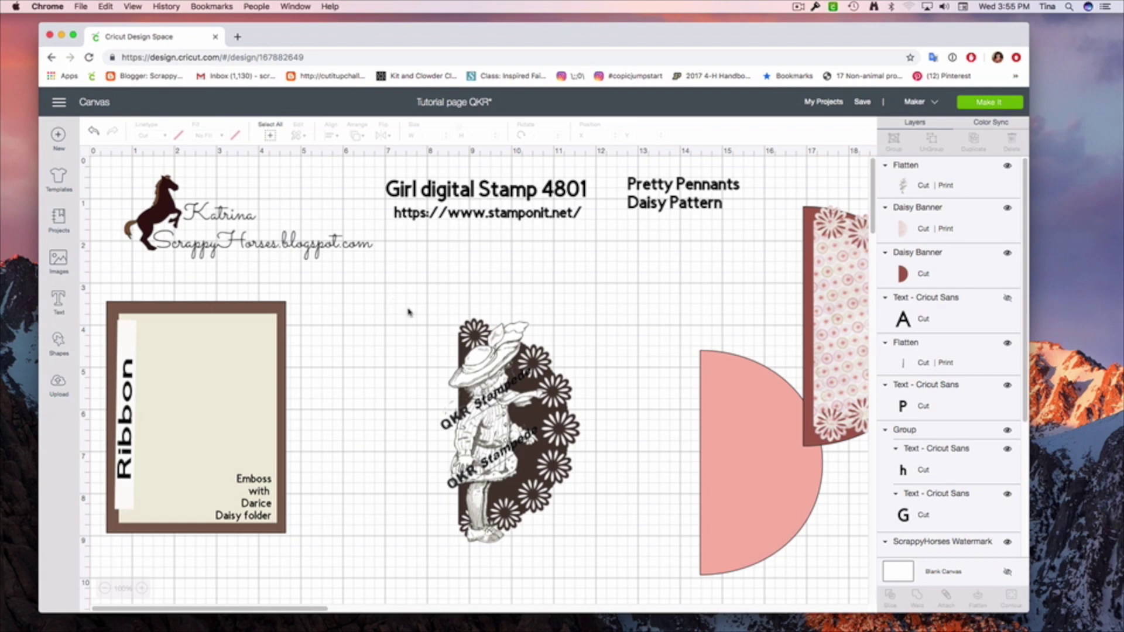
# Flatten the girl stamp and dark banner into one print image, then move it with the pink half-circle onto the Ribbon card.
pyautogui.moveTo(408, 312); pyautogui.dragTo(590, 554)
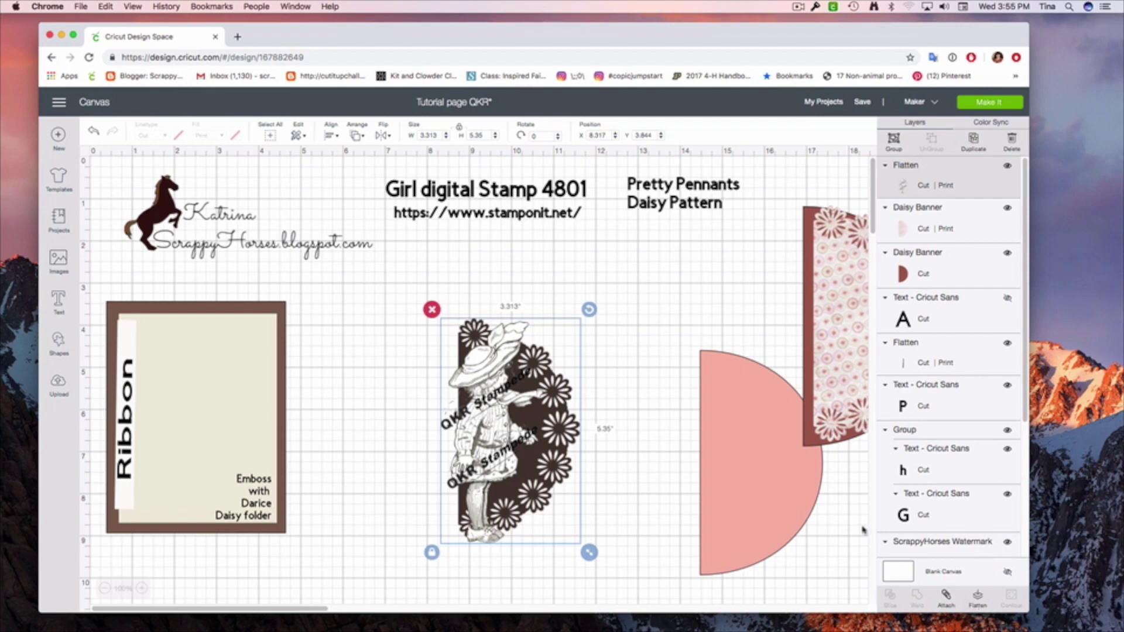
pyautogui.click(977, 603)
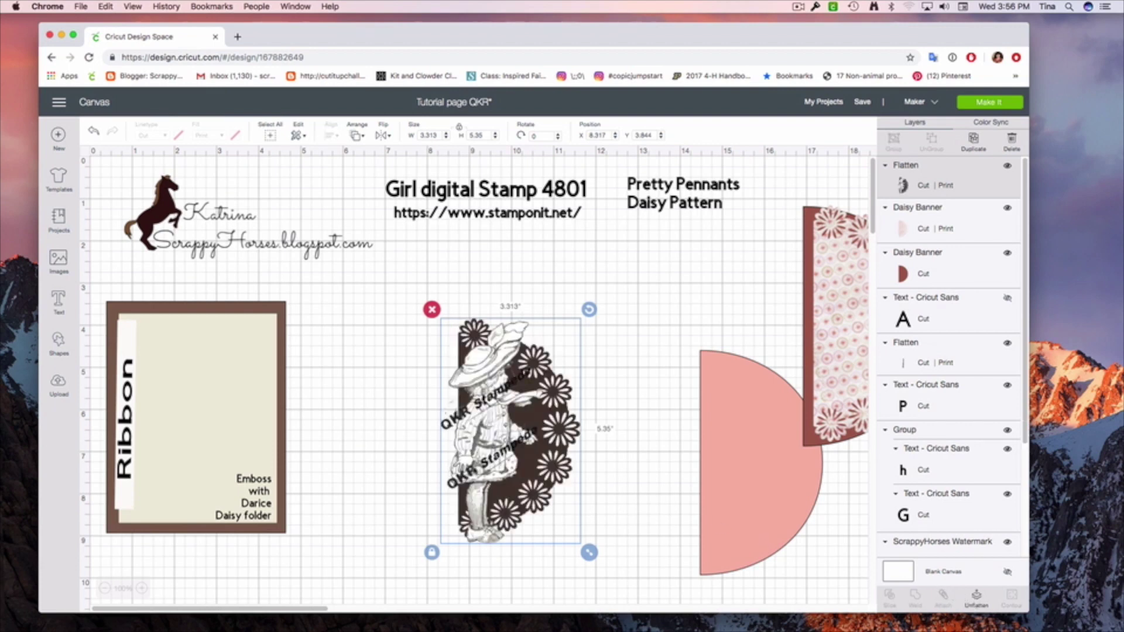
pyautogui.moveTo(732, 518); pyautogui.dragTo(542, 499)
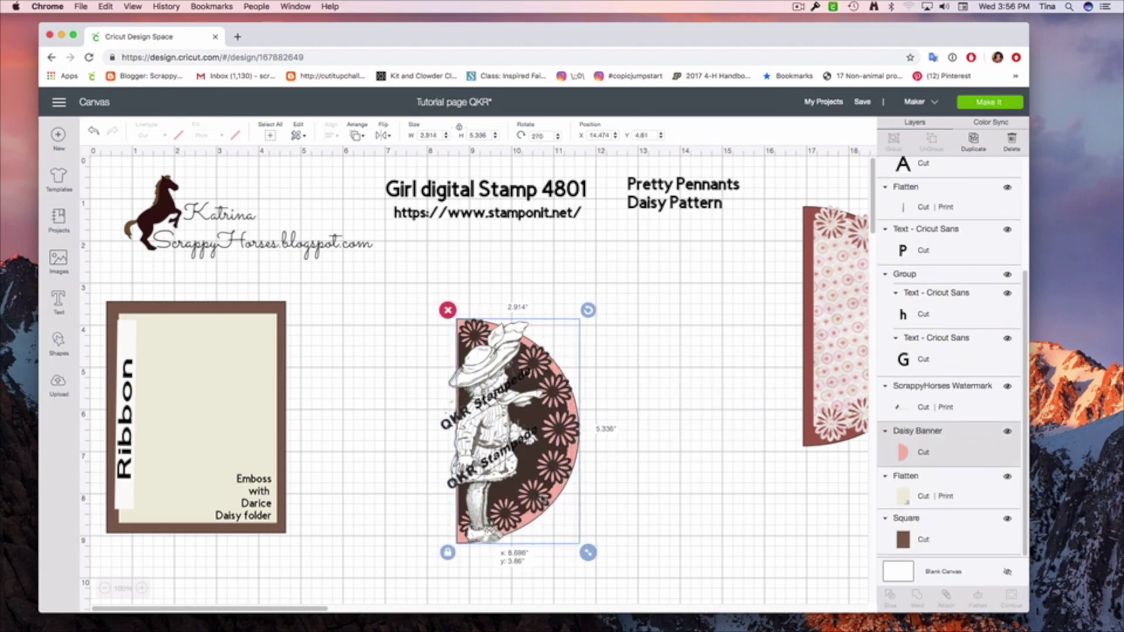
pyautogui.moveTo(417, 447); pyautogui.dragTo(192, 479)
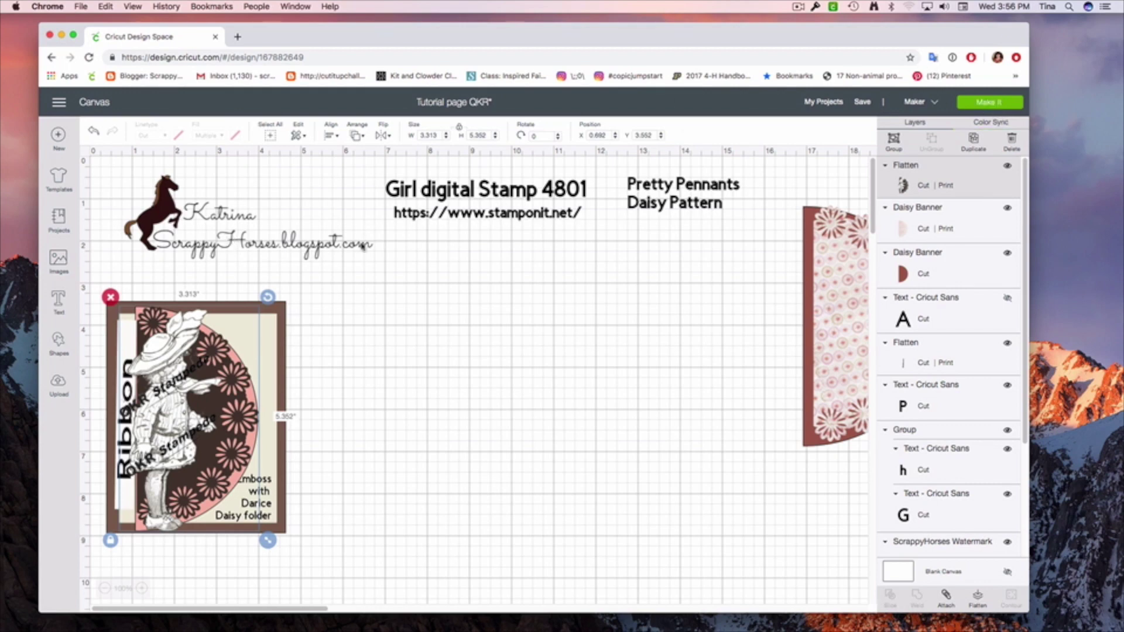
# Hide the ScrappyHorses watermark and patterned banner, then preview the cut mats and return to the canvas.
pyautogui.click(295, 247)
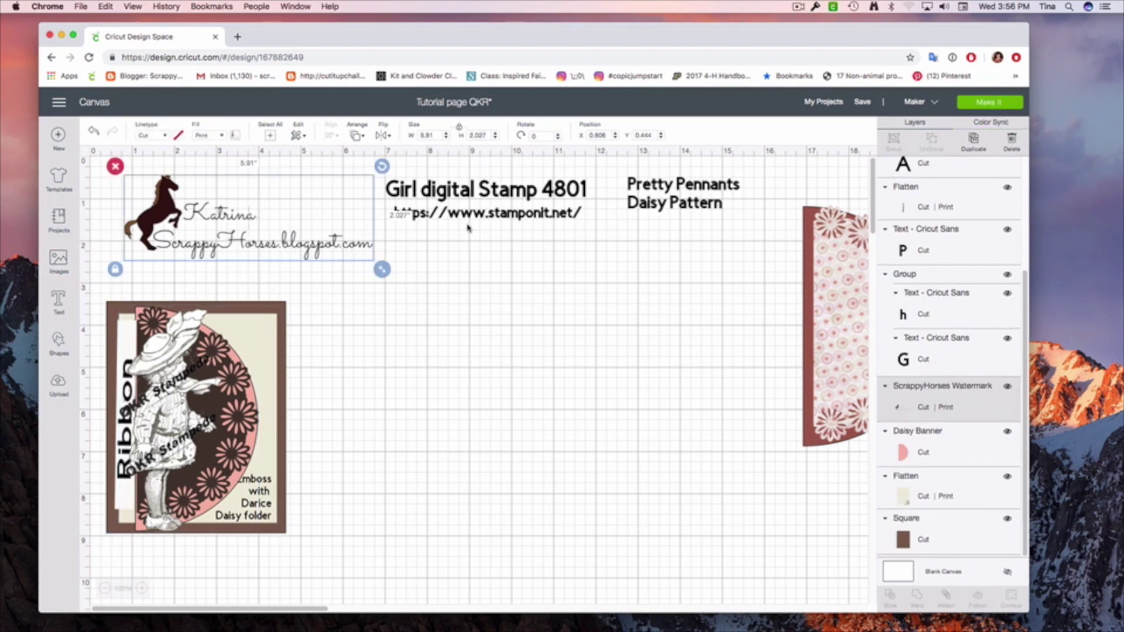
pyautogui.click(1008, 386)
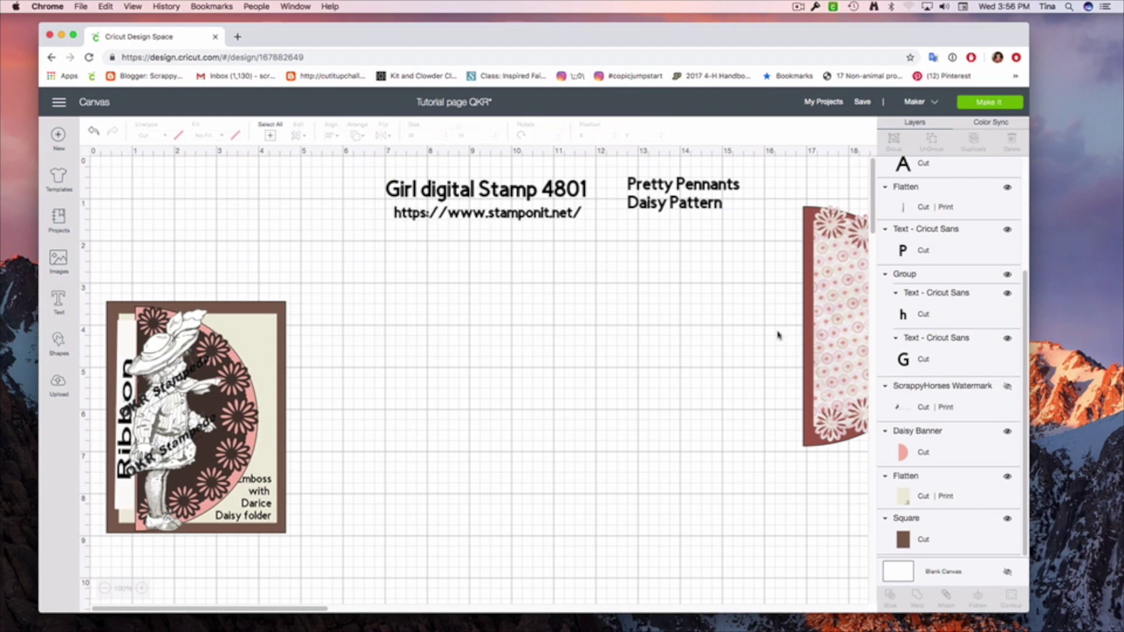
pyautogui.moveTo(780, 329); pyautogui.dragTo(852, 391)
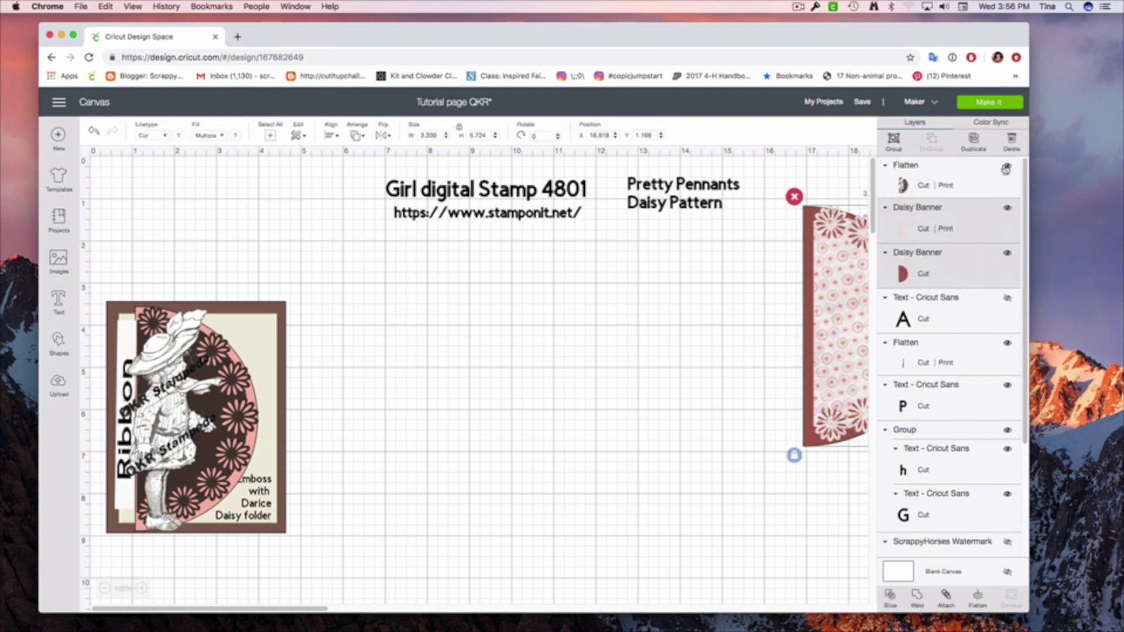
pyautogui.click(1008, 209)
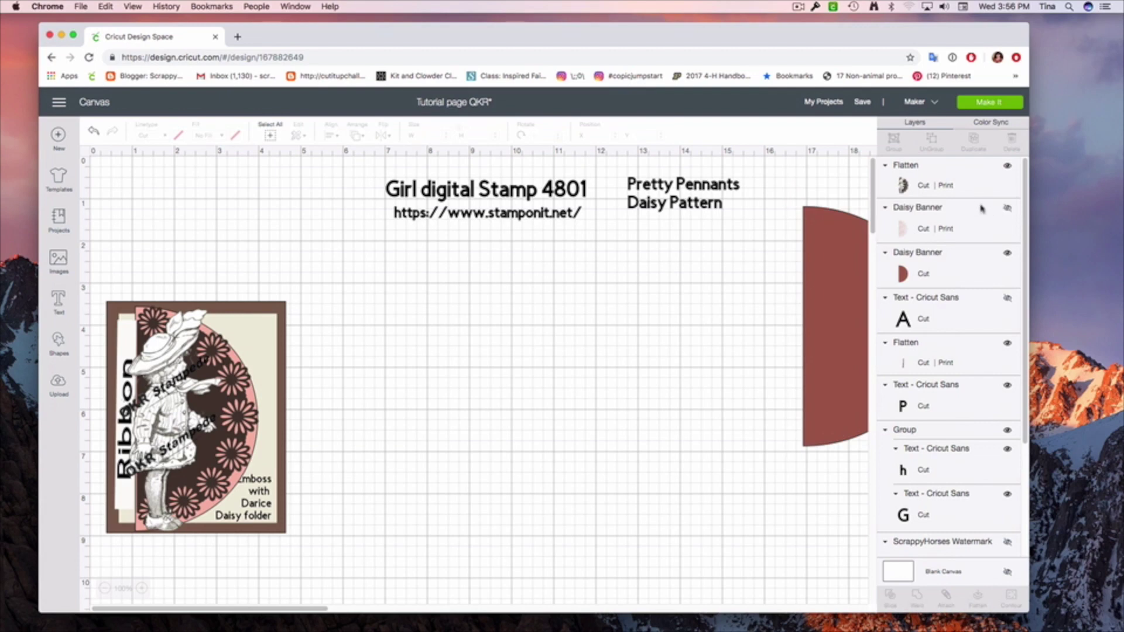
pyautogui.click(970, 108)
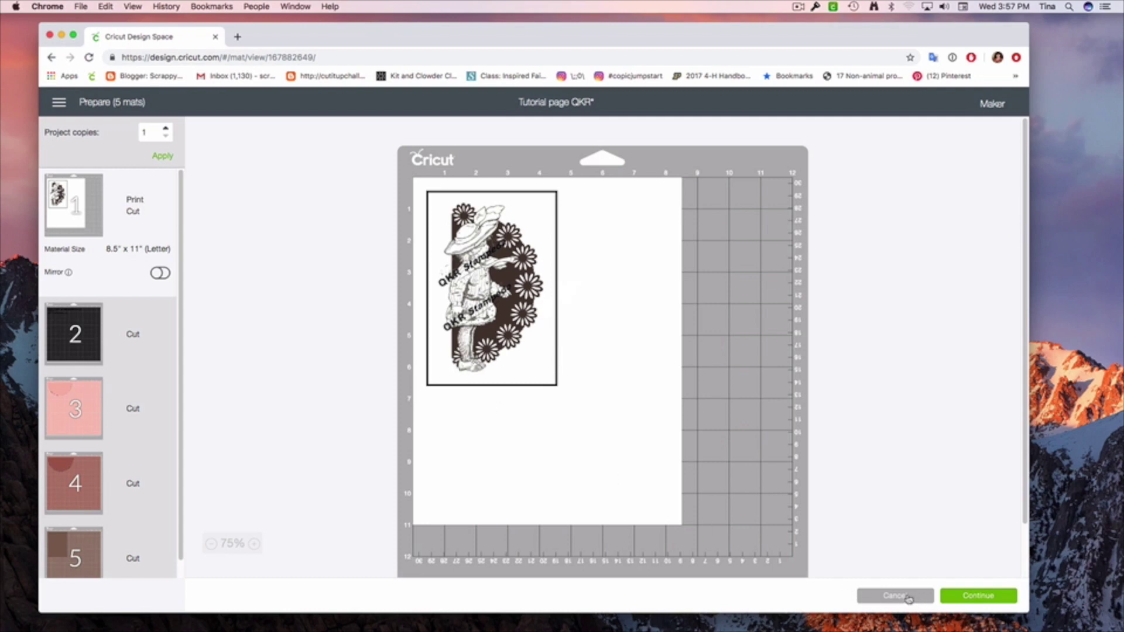
pyautogui.click(909, 596)
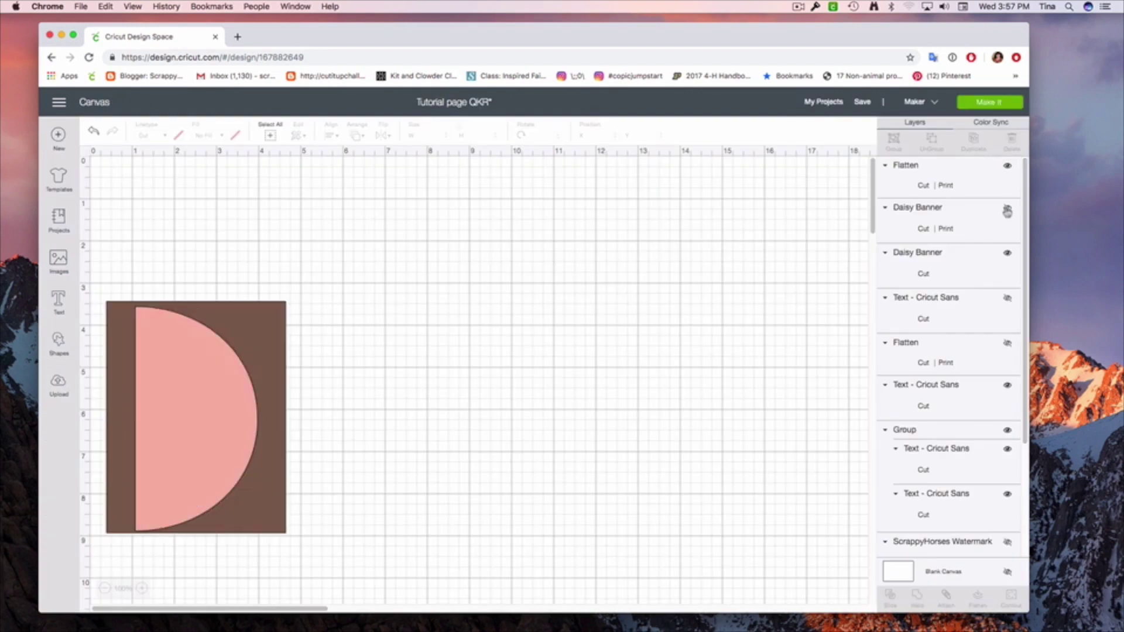
# Unhide the Daisy Banner print, Ribbon strip and watermark layers and spread the pieces across the canvas.
pyautogui.click(1002, 237)
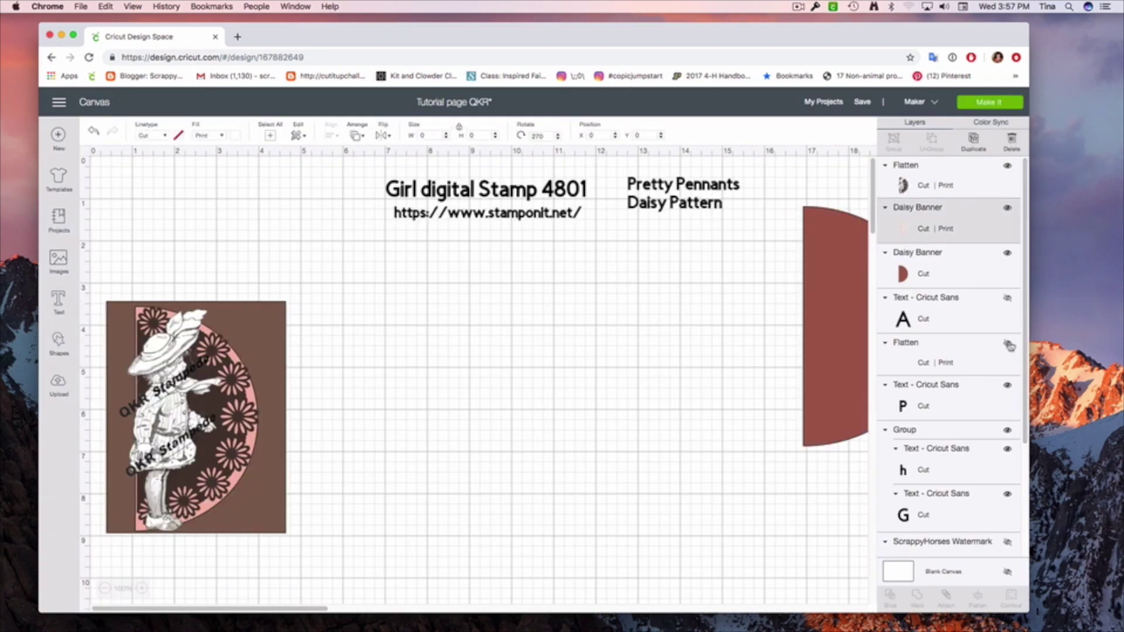
pyautogui.click(1009, 345)
pyautogui.click(1007, 541)
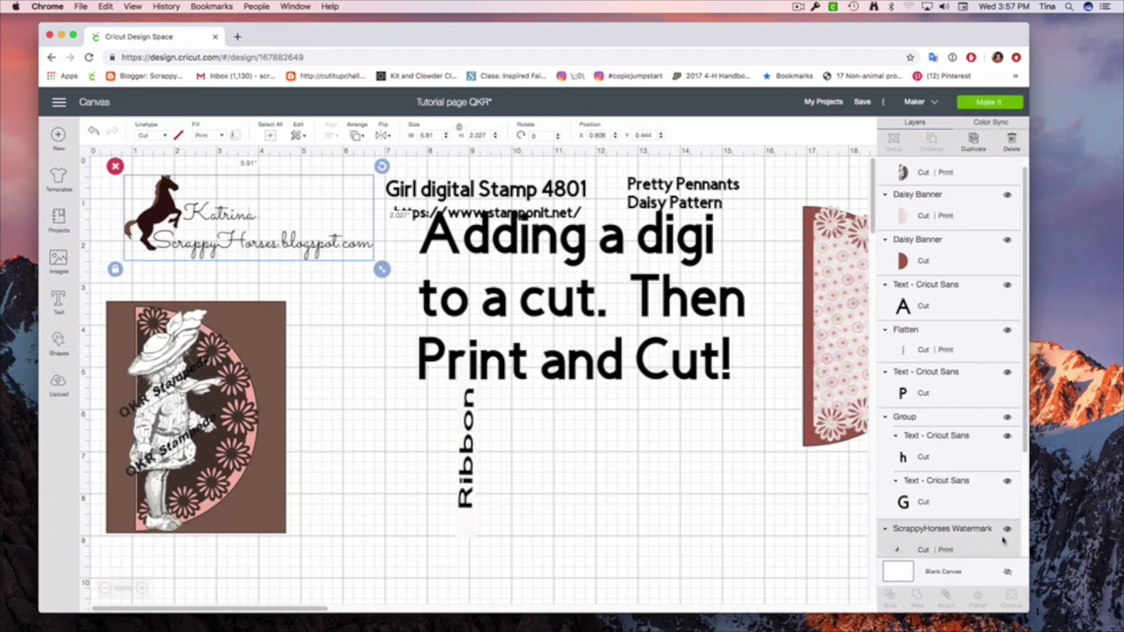
pyautogui.scroll(-5, 1003, 539)
pyautogui.moveTo(841, 370); pyautogui.dragTo(574, 567)
pyautogui.moveTo(464, 505); pyautogui.dragTo(338, 440)
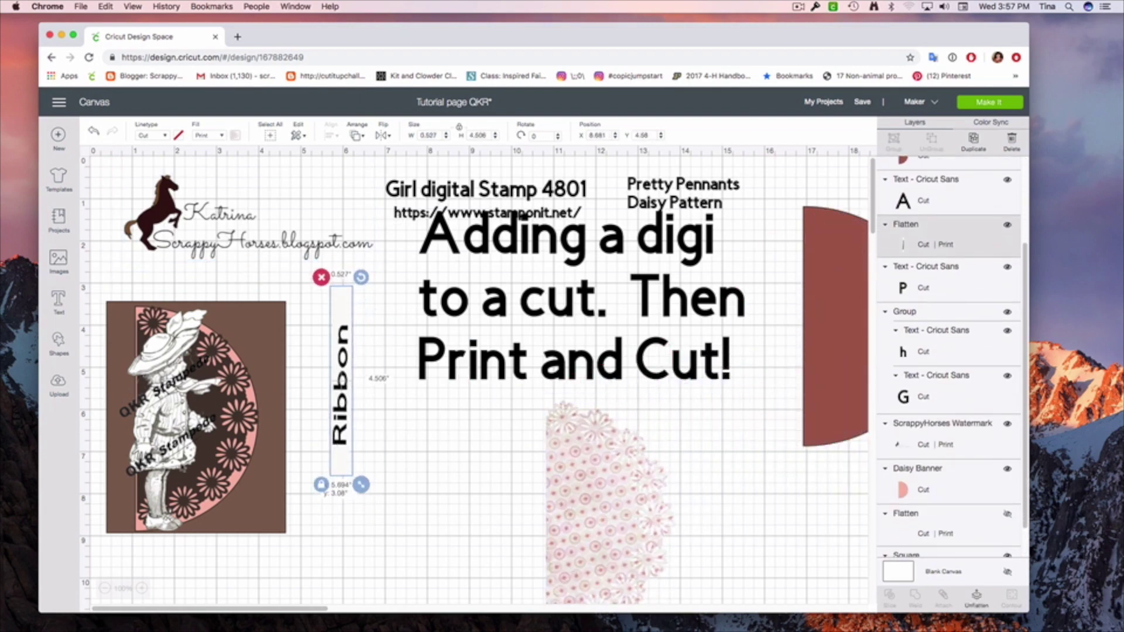
pyautogui.moveTo(200, 421); pyautogui.dragTo(448, 501)
pyautogui.scroll(-3, 600, 485)
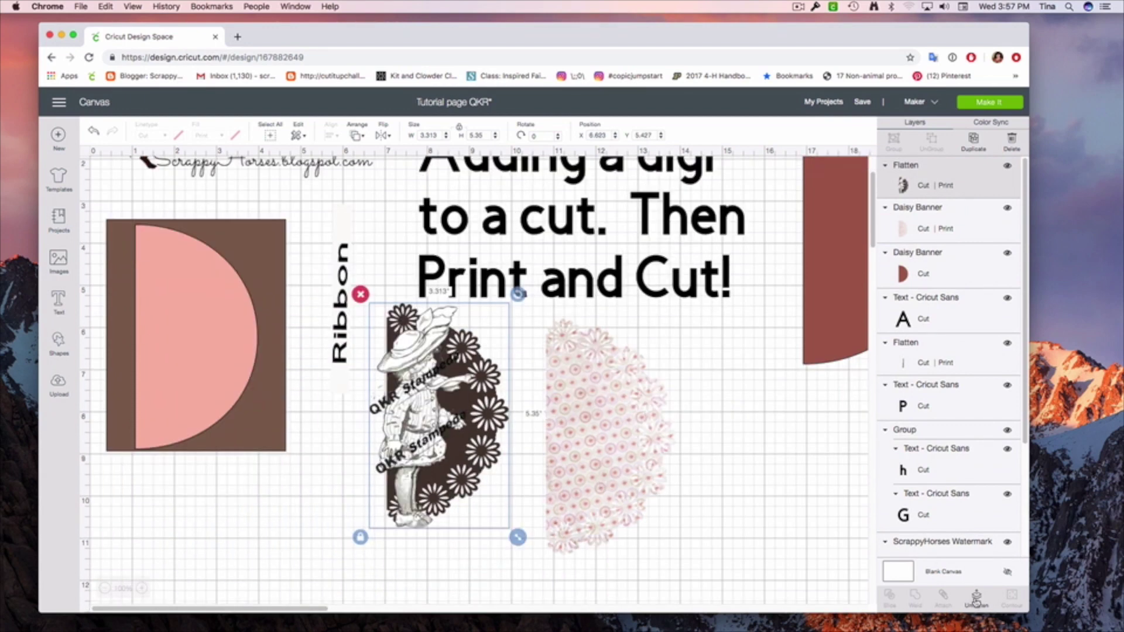
# Unflatten the girl image, put the dark banner on the brown base, and flatten the girl onto the pink daisy pattern.
pyautogui.click(976, 598)
pyautogui.moveTo(427, 442); pyautogui.dragTo(579, 457)
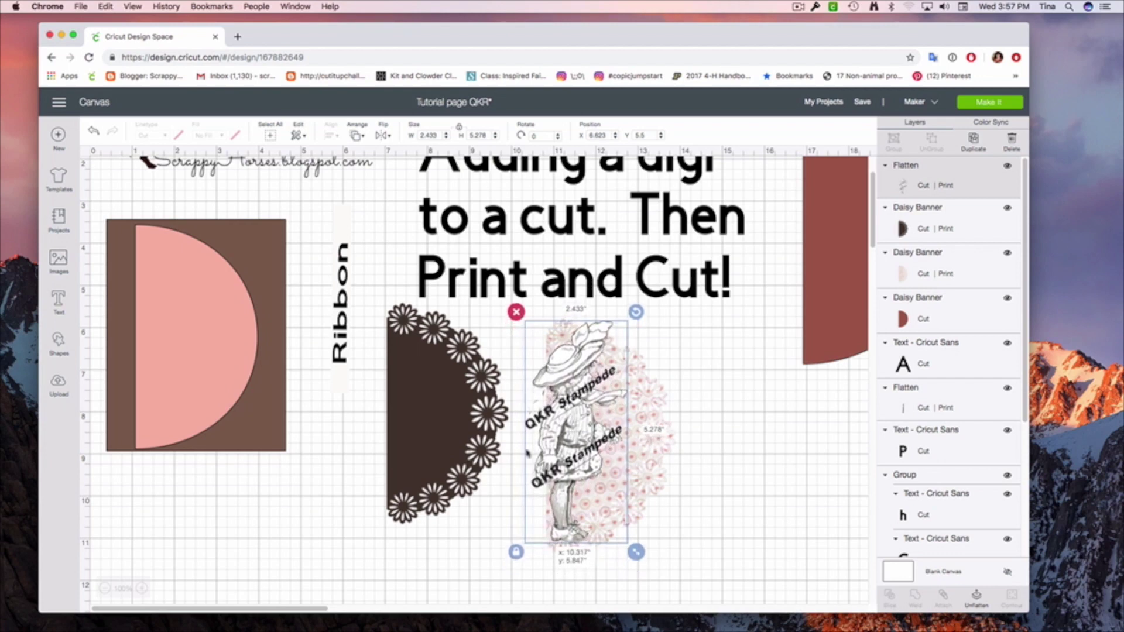
pyautogui.moveTo(447, 450); pyautogui.dragTo(231, 376)
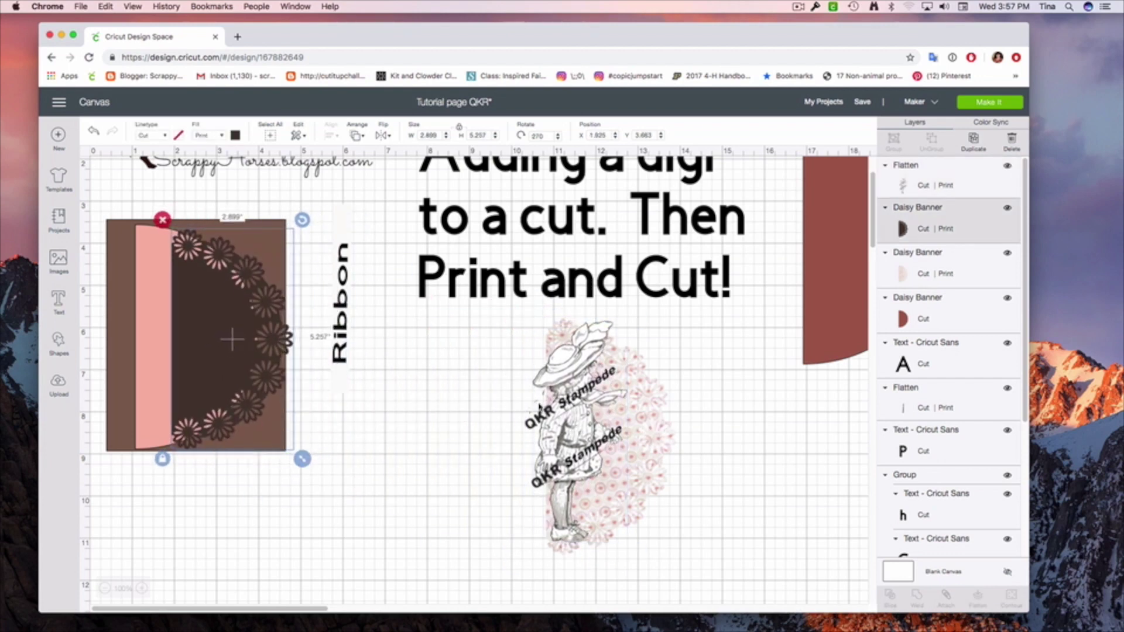
pyautogui.moveTo(452, 372); pyautogui.dragTo(640, 511)
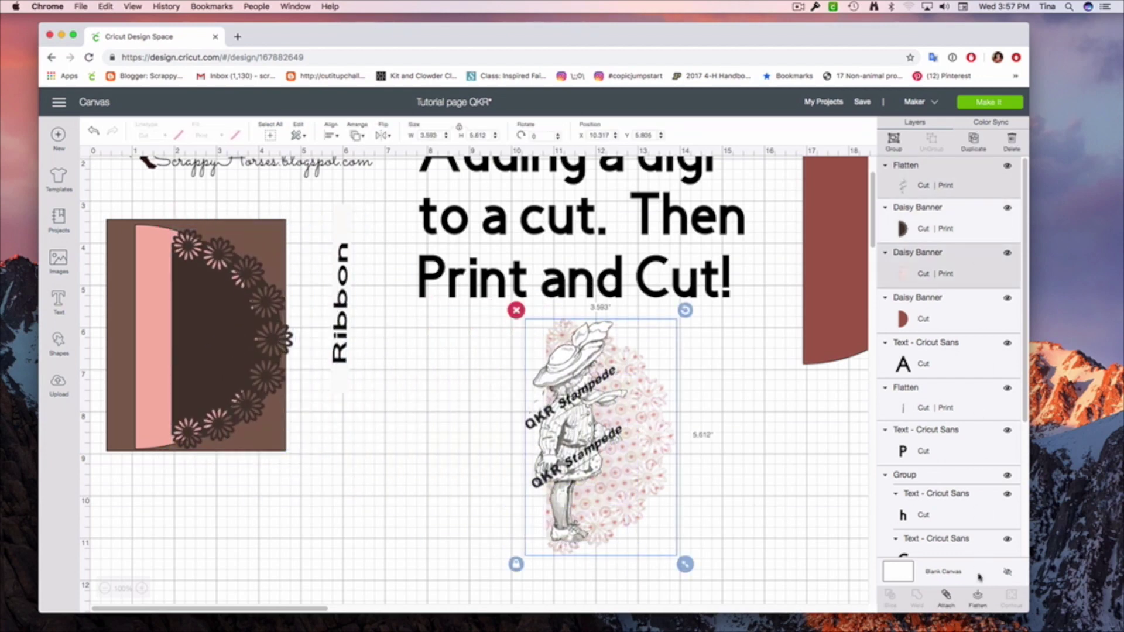
pyautogui.click(418, 430)
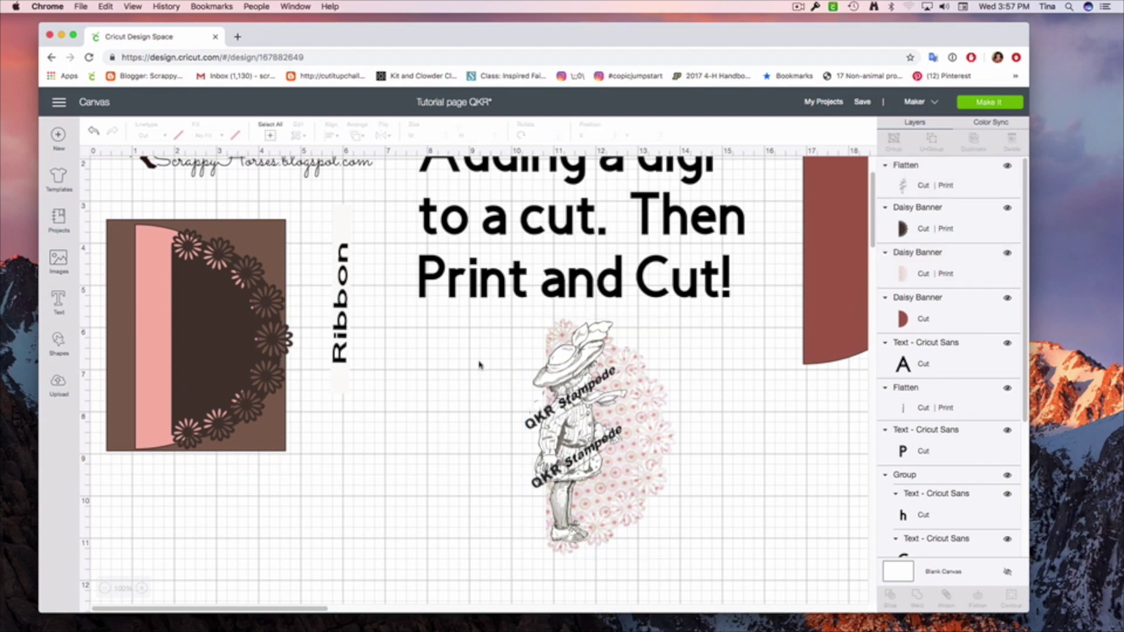
pyautogui.moveTo(482, 347); pyautogui.dragTo(692, 536)
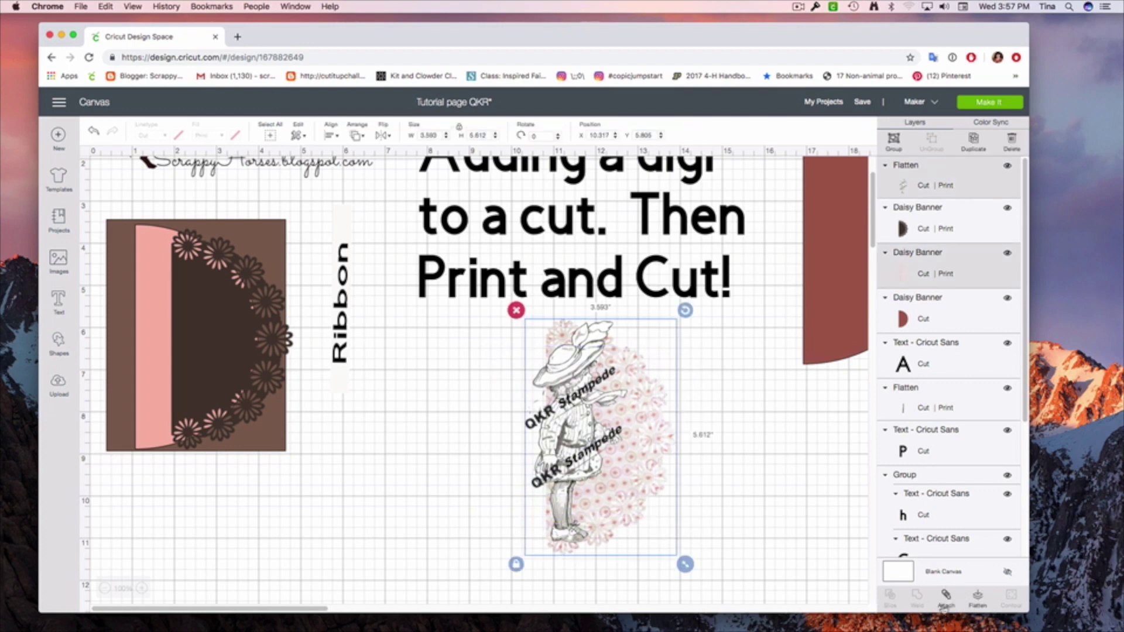
pyautogui.click(978, 601)
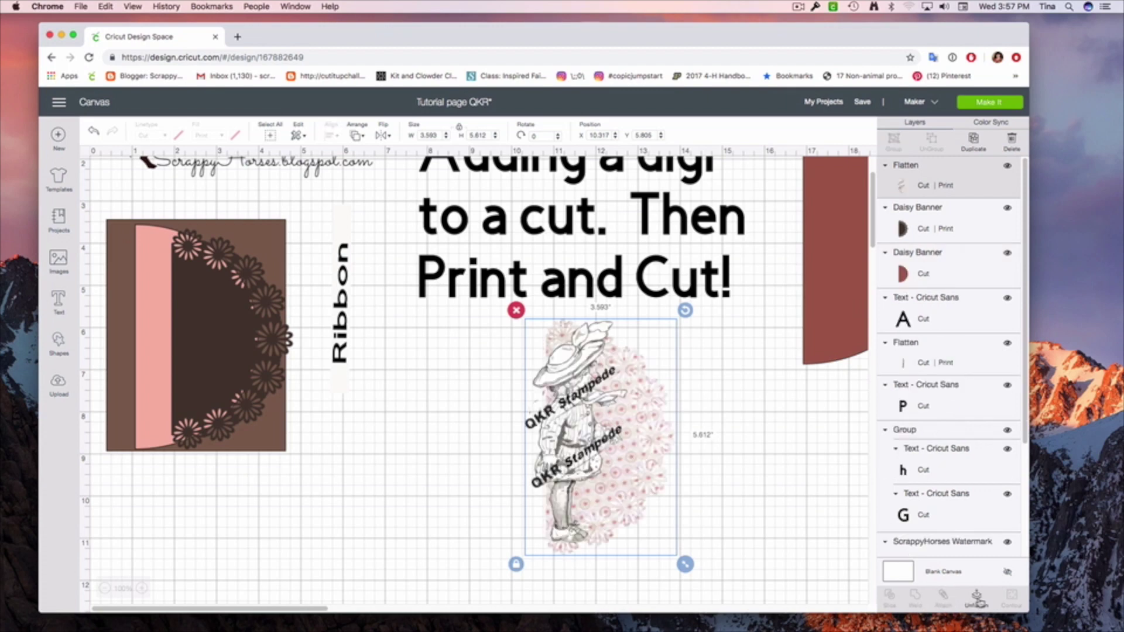
# Hide the title, Pretty Pennants text, Girl digital Stamp 4801 credits, Ribbon strip and ScrappyHorses watermark layers.
pyautogui.scroll(3, 559, 299)
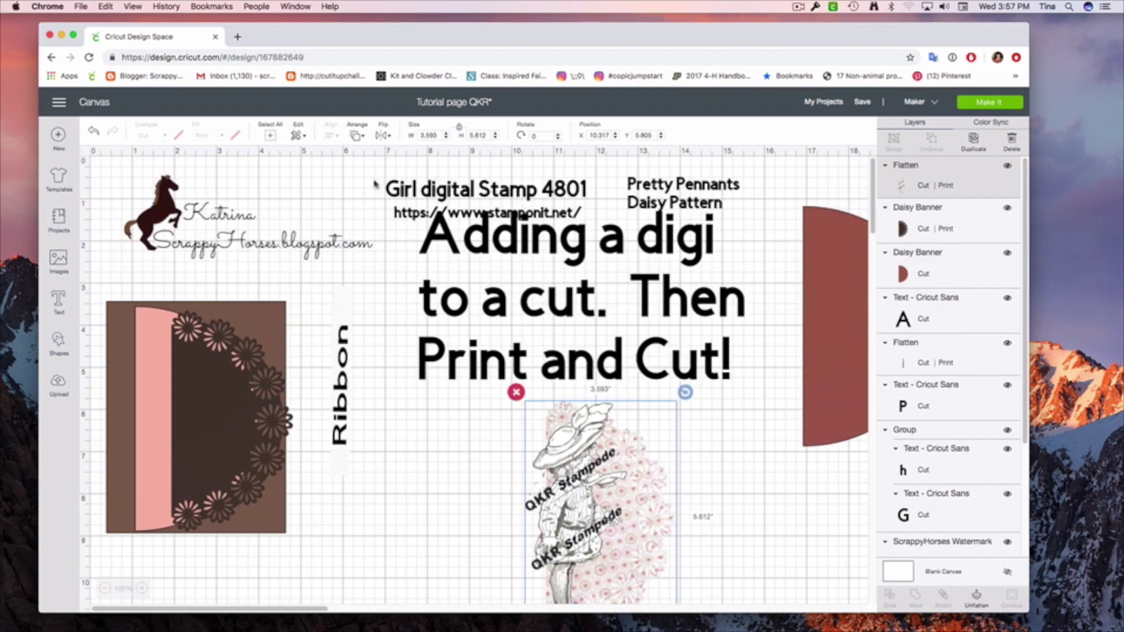
pyautogui.moveTo(123, 186); pyautogui.dragTo(735, 300)
pyautogui.scroll(-3, 937, 192)
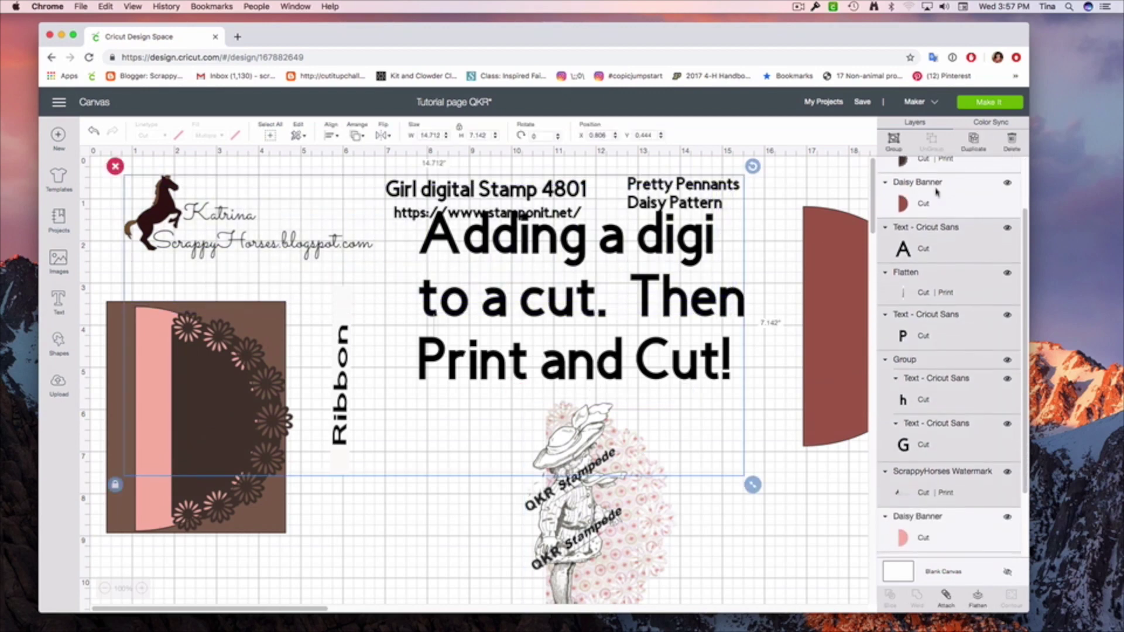
pyautogui.click(1008, 225)
pyautogui.click(1008, 271)
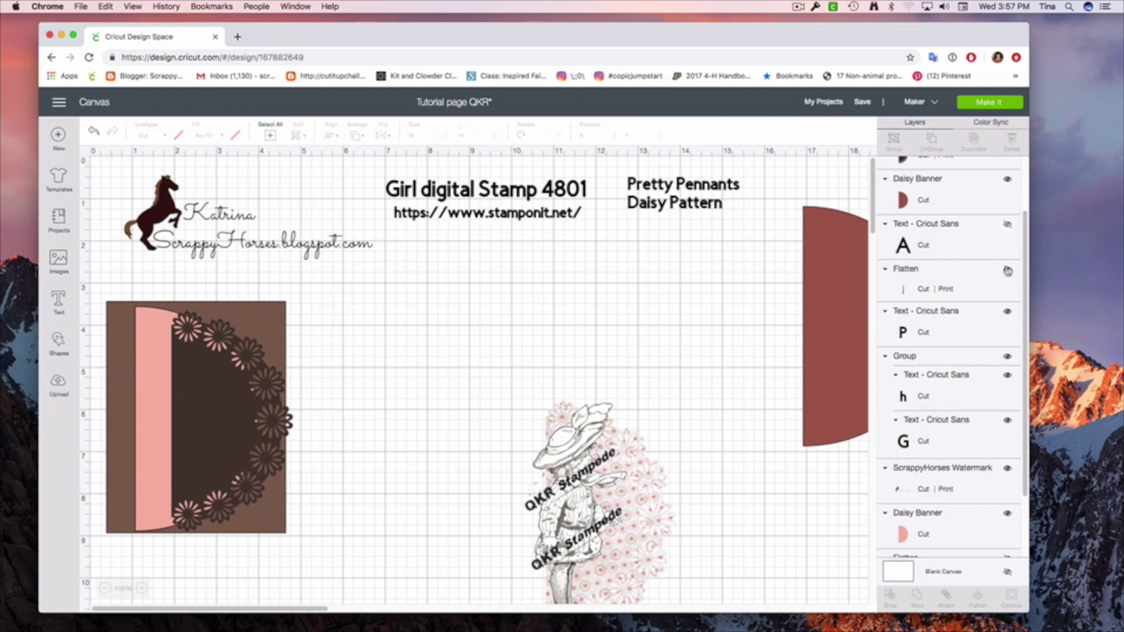
pyautogui.click(1008, 311)
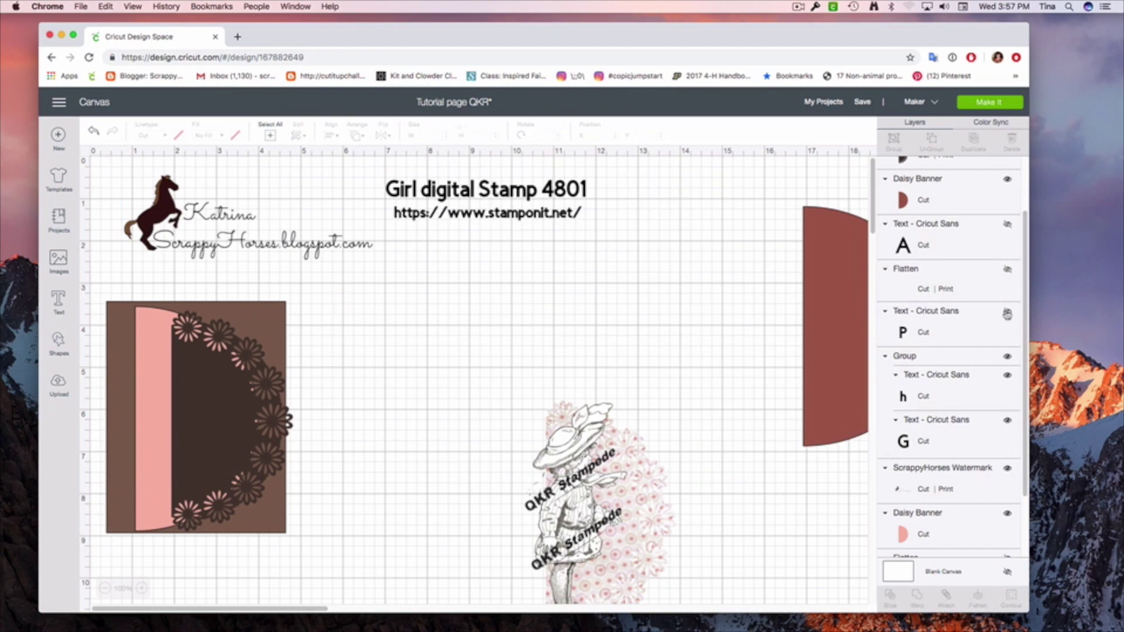
pyautogui.click(1007, 357)
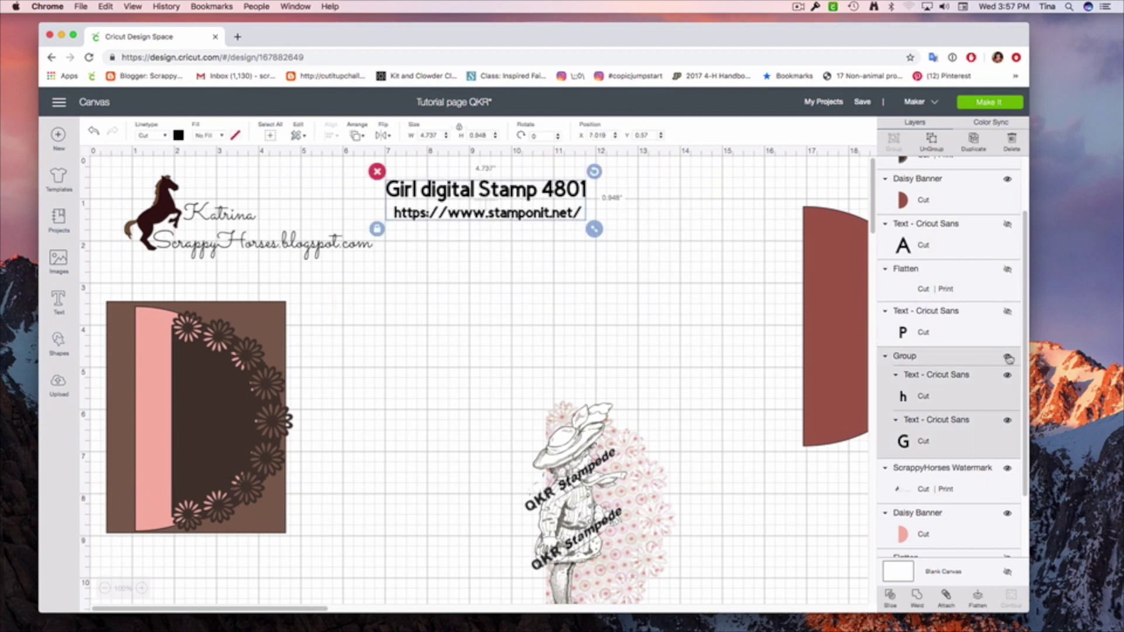
pyautogui.click(1008, 358)
pyautogui.scroll(2, 958, 331)
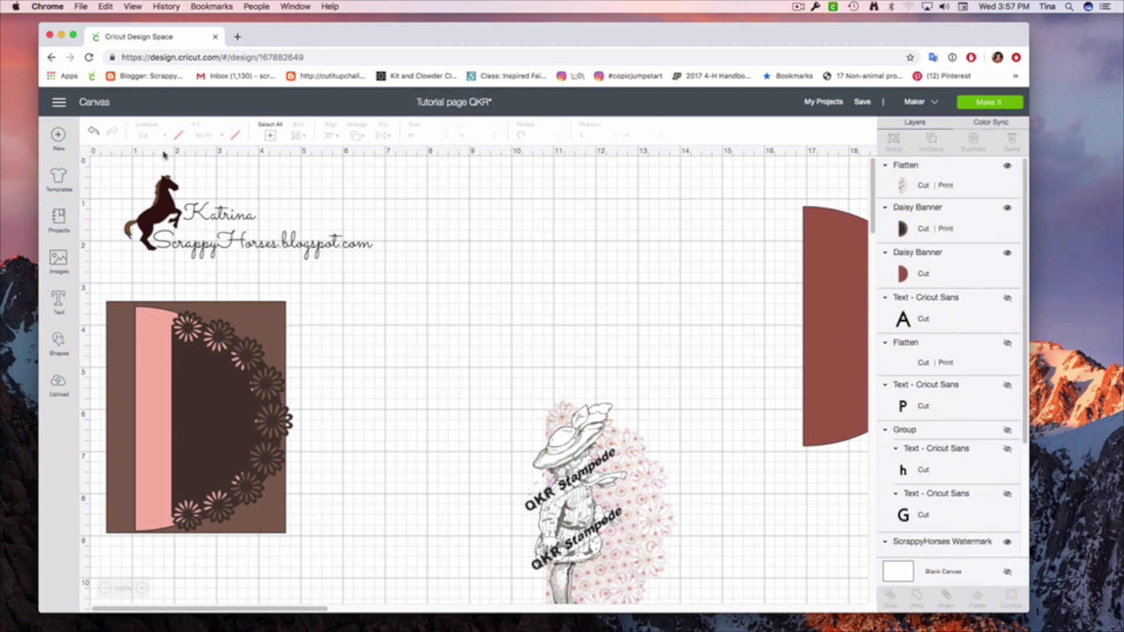
pyautogui.scroll(-3, 995, 375)
pyautogui.click(1016, 388)
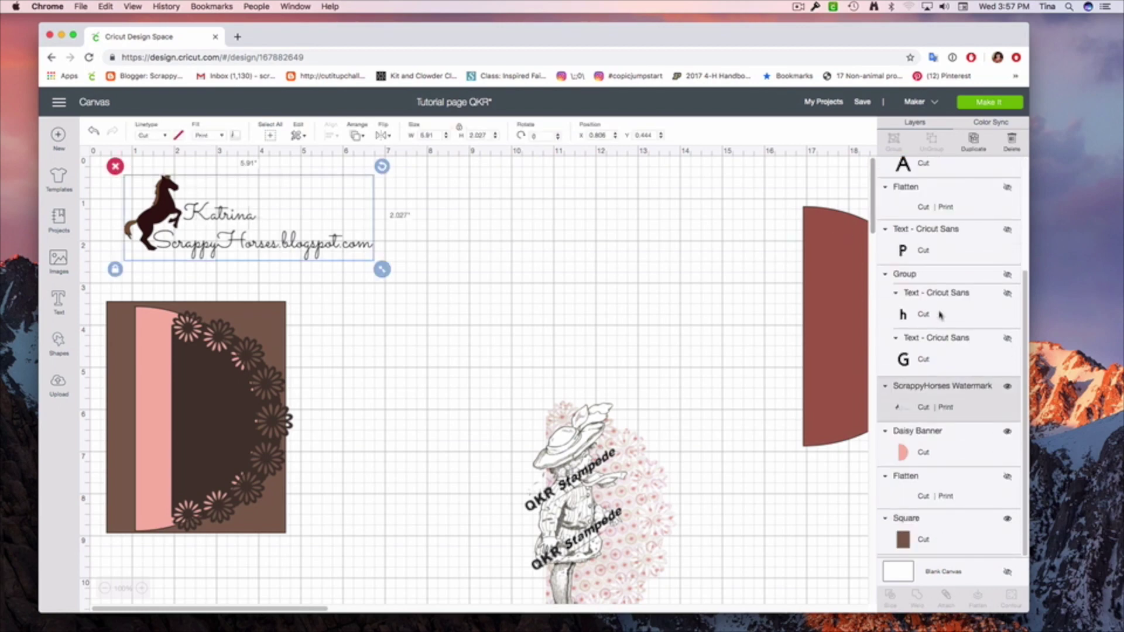
pyautogui.click(1007, 386)
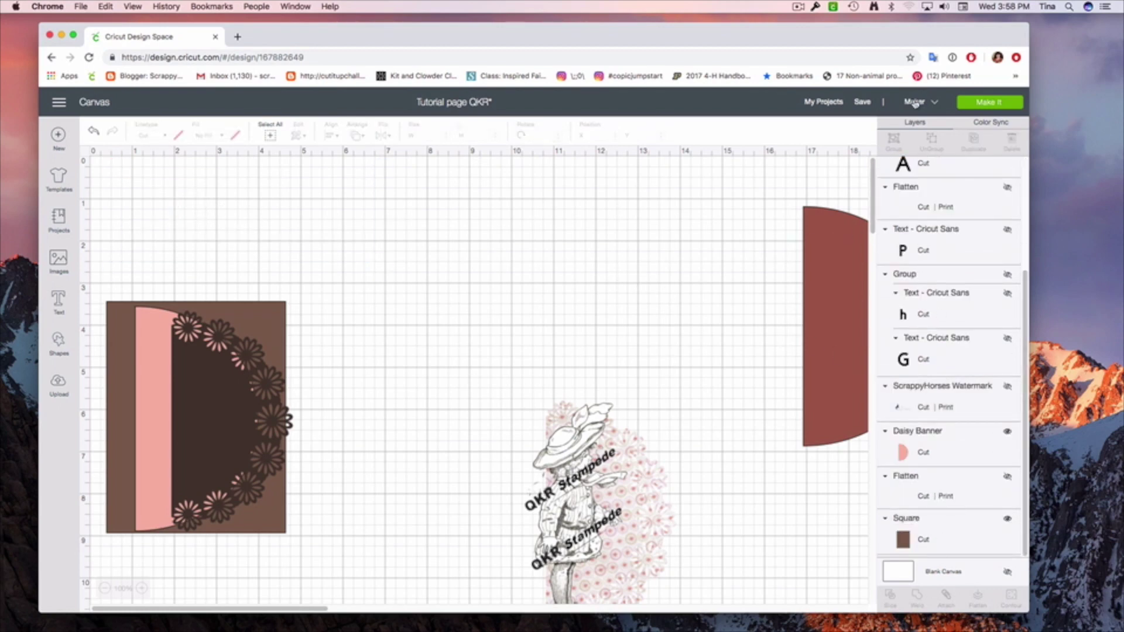
# Preview the design on four cutting mats, then return to the canvas.
pyautogui.click(989, 104)
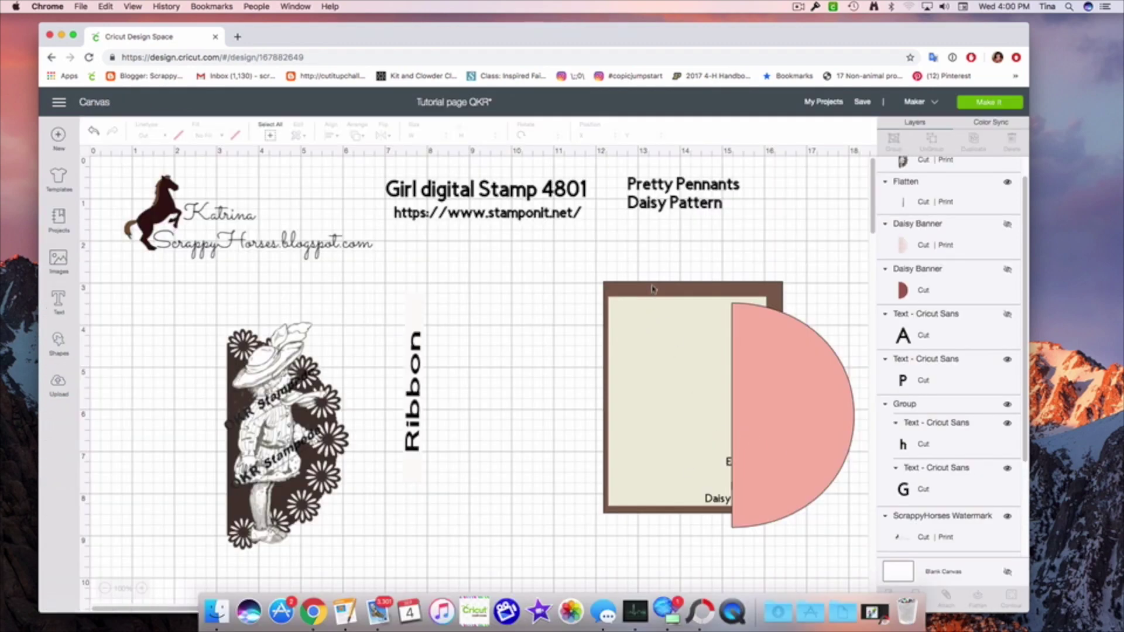
# Stack the brown square and cream emboss panel together, with the Ribbon strip along the left side.
pyautogui.moveTo(653, 291); pyautogui.dragTo(430, 306)
pyautogui.click(411, 451)
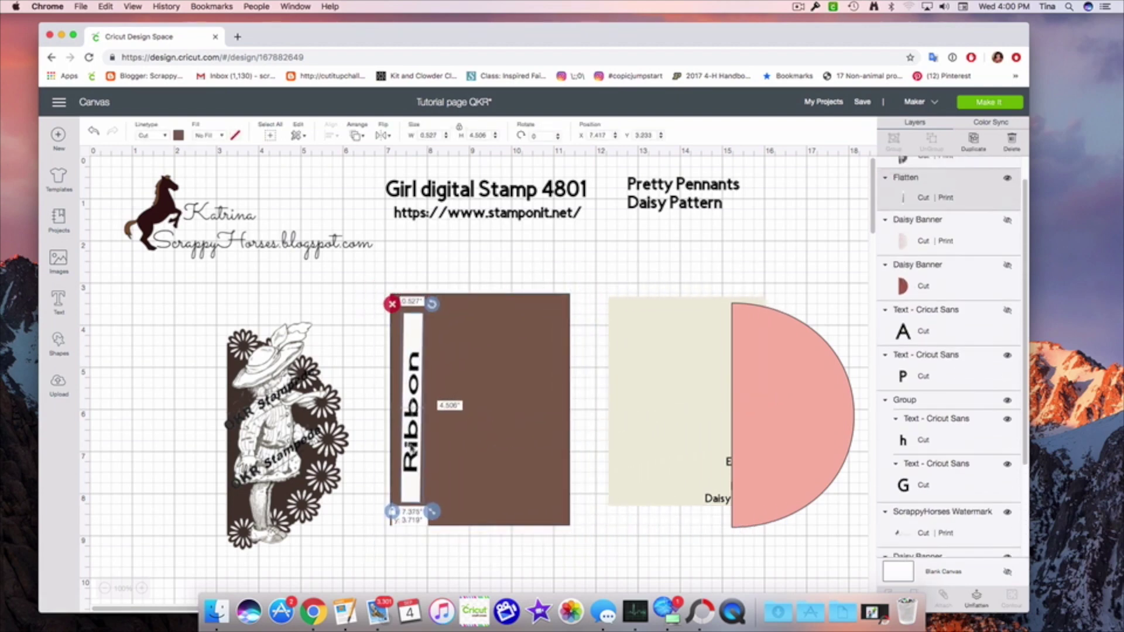
pyautogui.moveTo(682, 457); pyautogui.dragTo(477, 460)
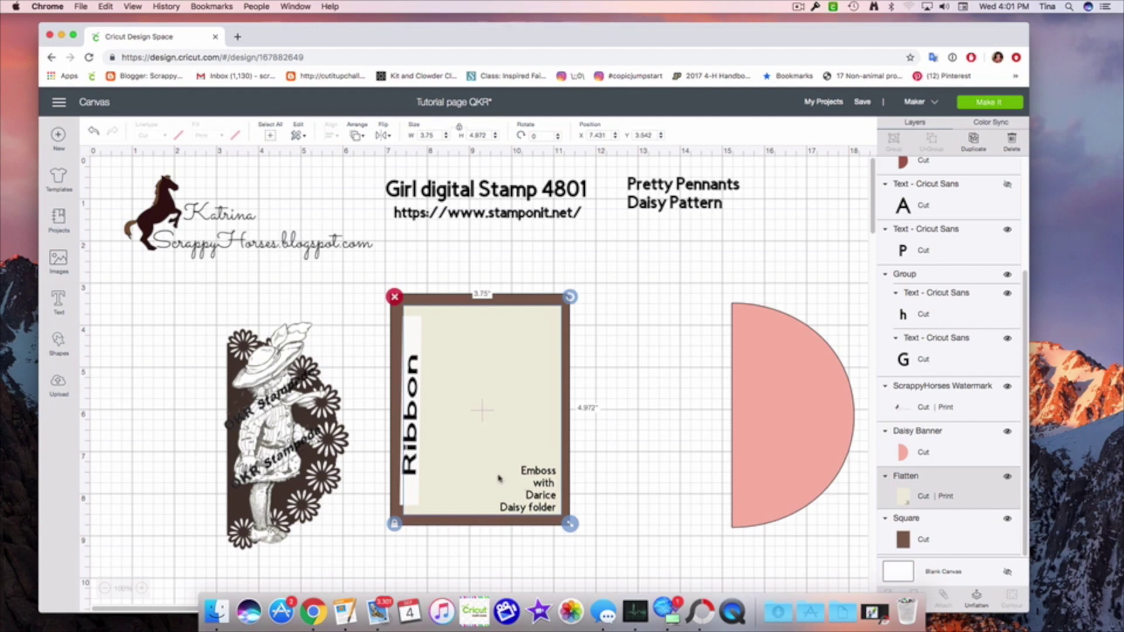
pyautogui.click(412, 488)
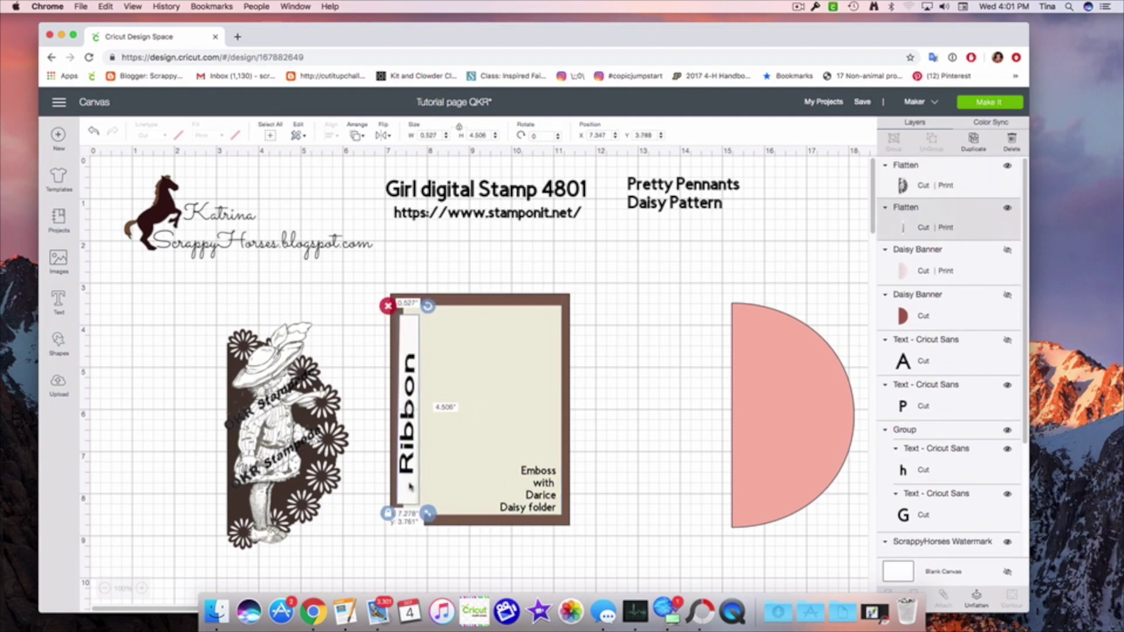
pyautogui.moveTo(412, 486); pyautogui.dragTo(412, 485)
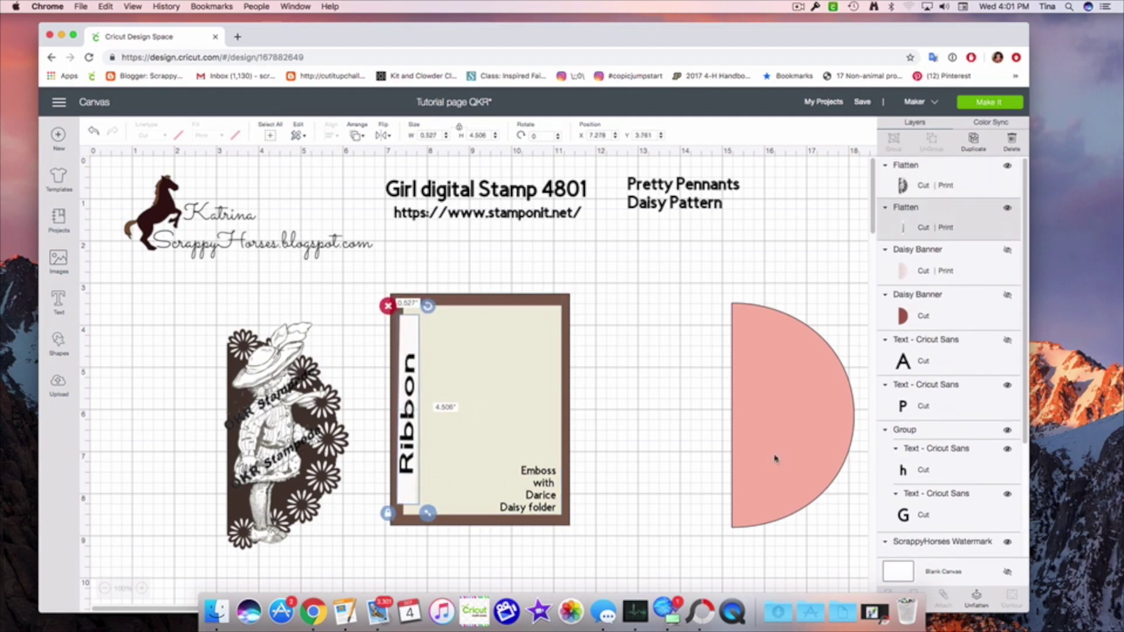
# Place the pink half-circle on the card and set the girl stamp on top of it.
pyautogui.moveTo(830, 453); pyautogui.dragTo(523, 447)
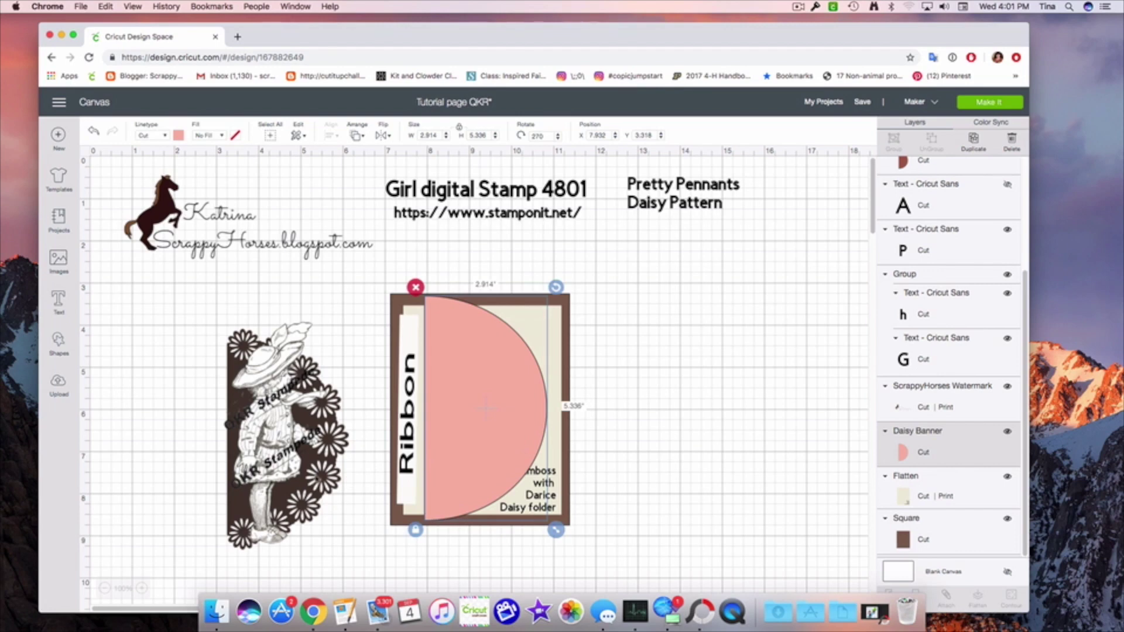
pyautogui.moveTo(316, 487); pyautogui.dragTo(516, 459)
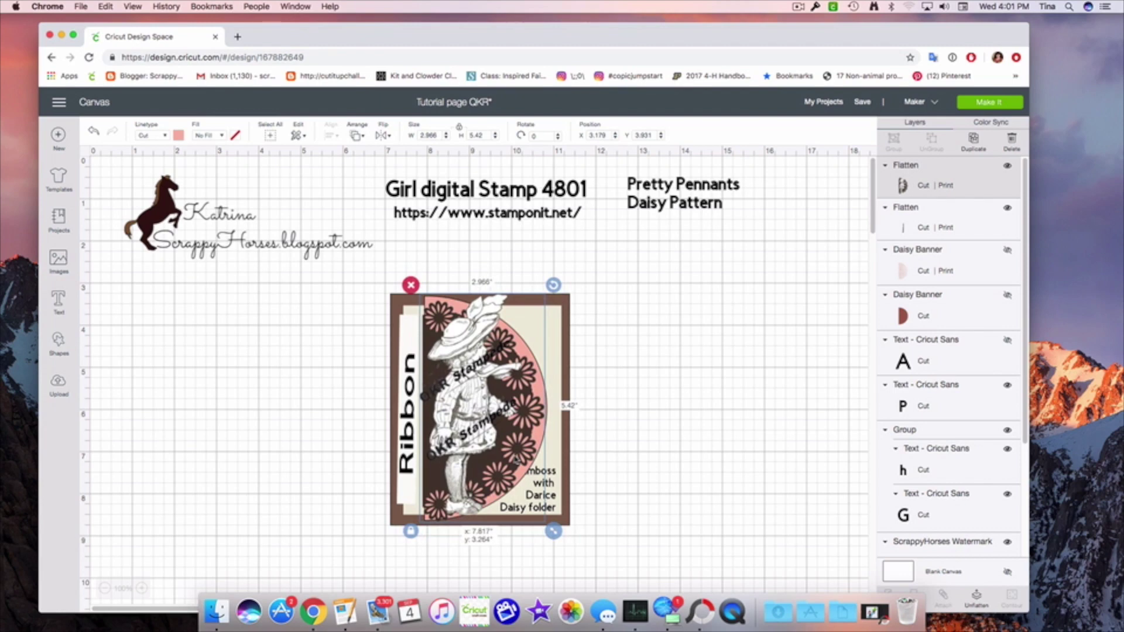
pyautogui.moveTo(516, 459); pyautogui.dragTo(516, 459)
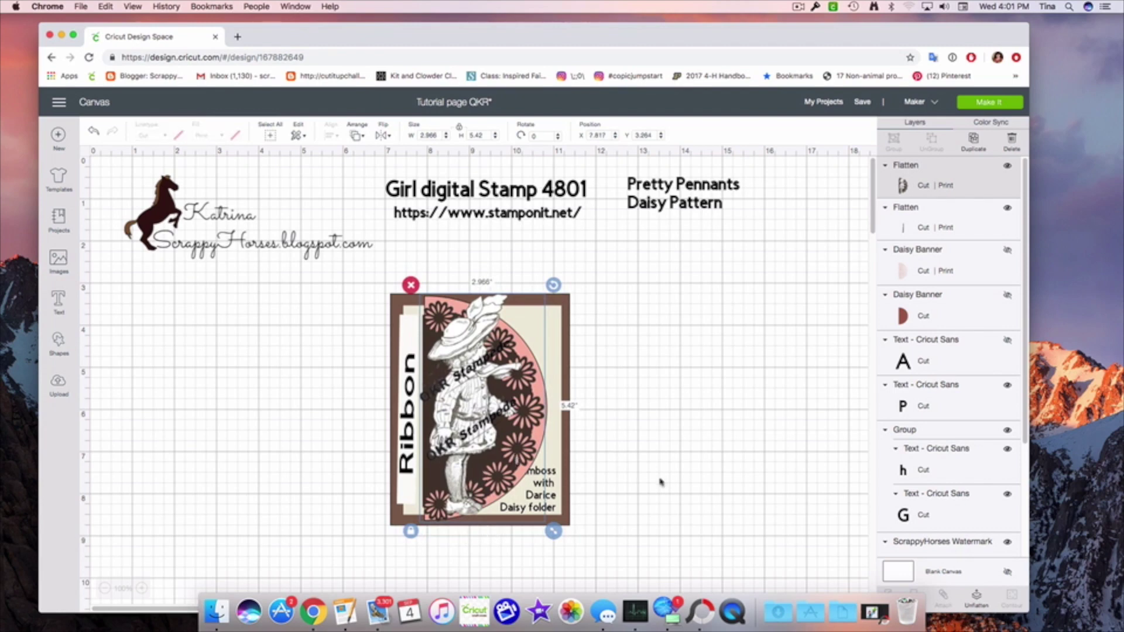
pyautogui.click(682, 467)
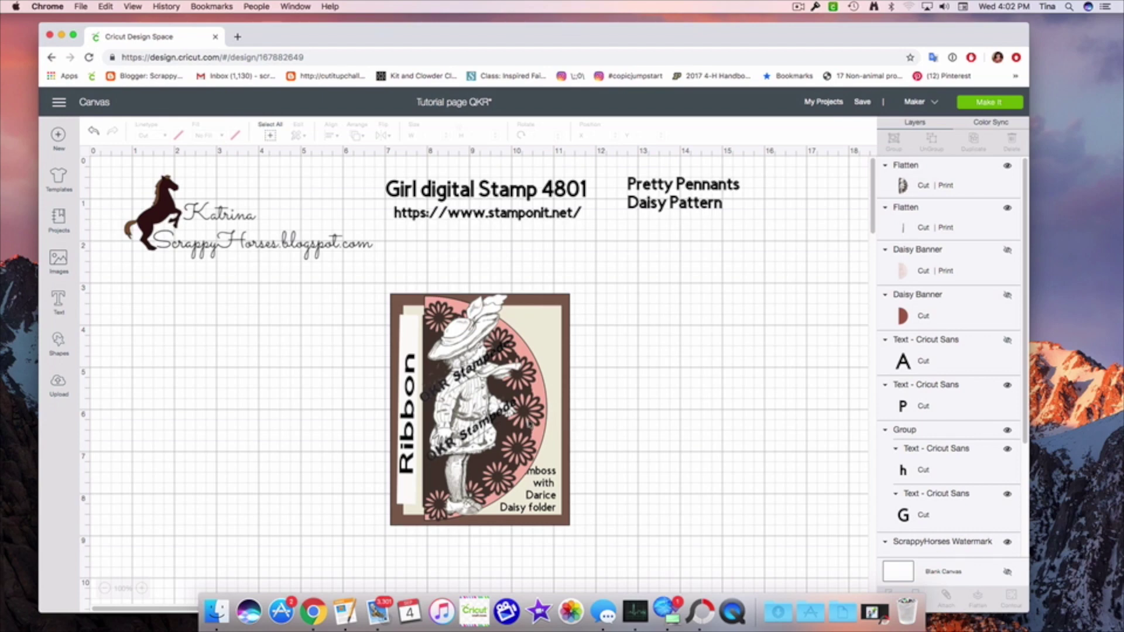
pyautogui.moveTo(530, 426); pyautogui.dragTo(780, 440)
# Unflatten the girl from the Daisy Banner, set the banner's Fill to No Fill, and restack both on the card.
pyautogui.click(976, 598)
pyautogui.moveTo(644, 416); pyautogui.dragTo(227, 438)
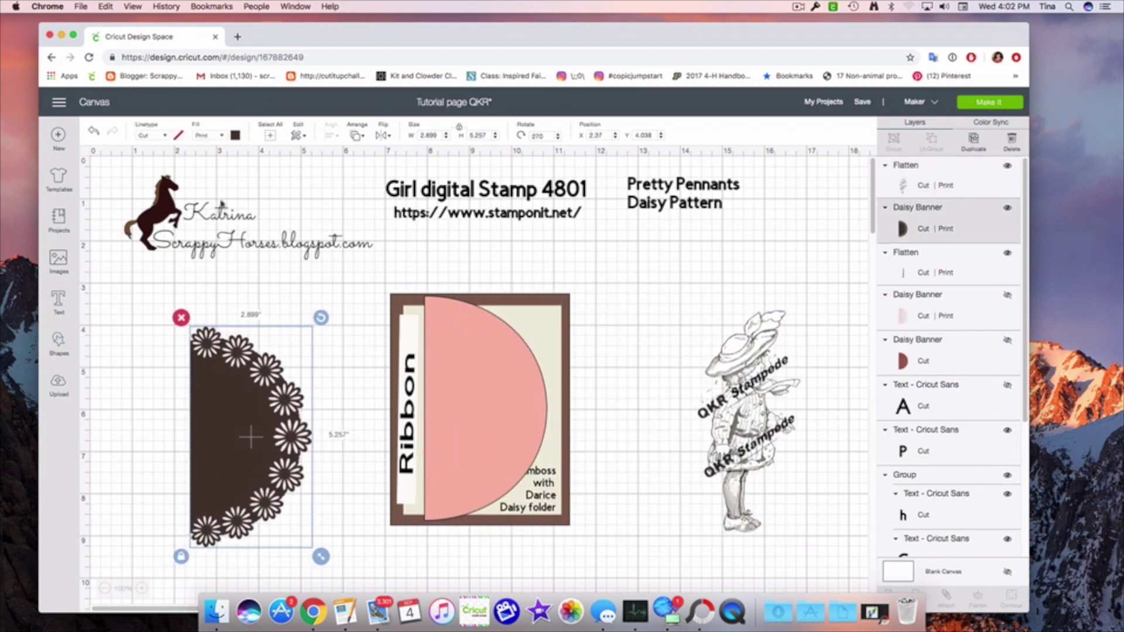
pyautogui.click(217, 136)
pyautogui.click(215, 151)
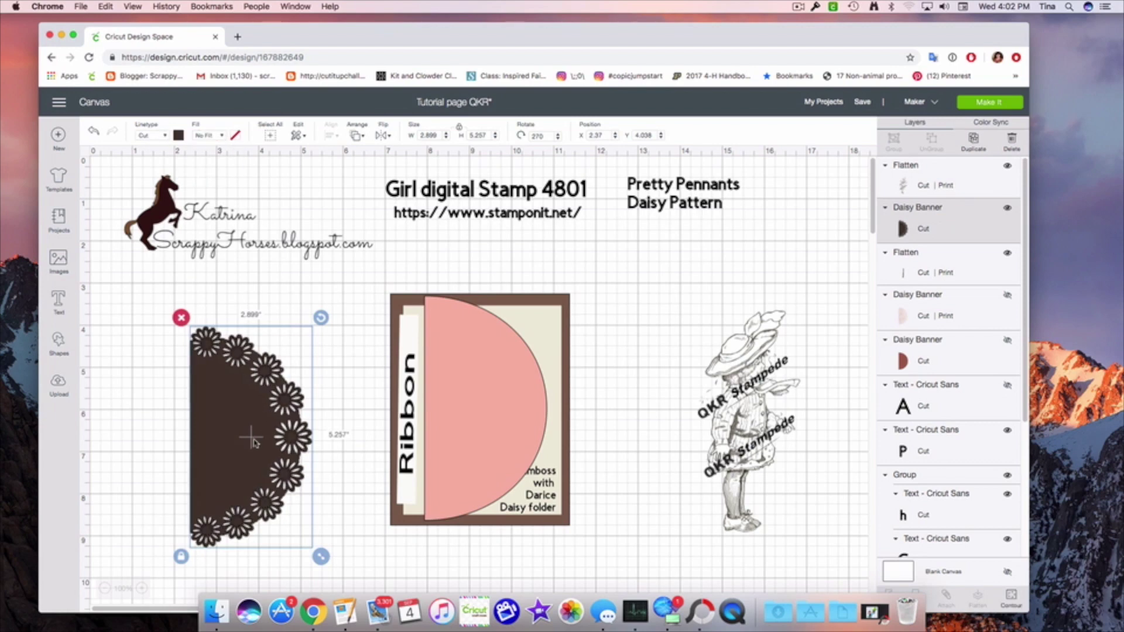
pyautogui.moveTo(253, 443); pyautogui.dragTo(493, 408)
pyautogui.moveTo(703, 450); pyautogui.dragTo(432, 439)
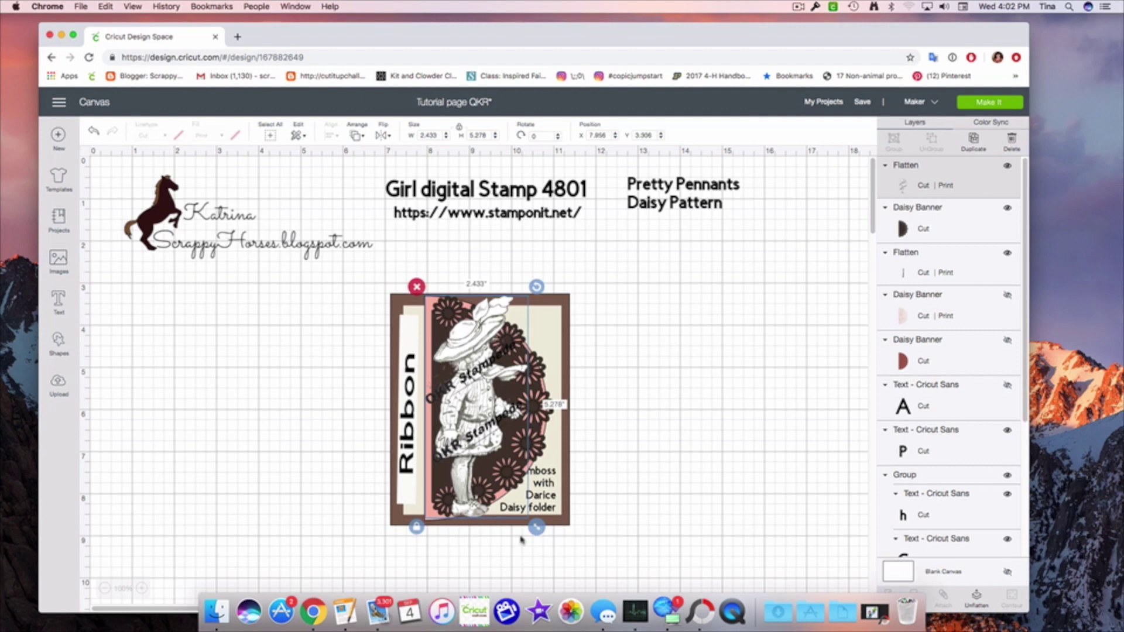